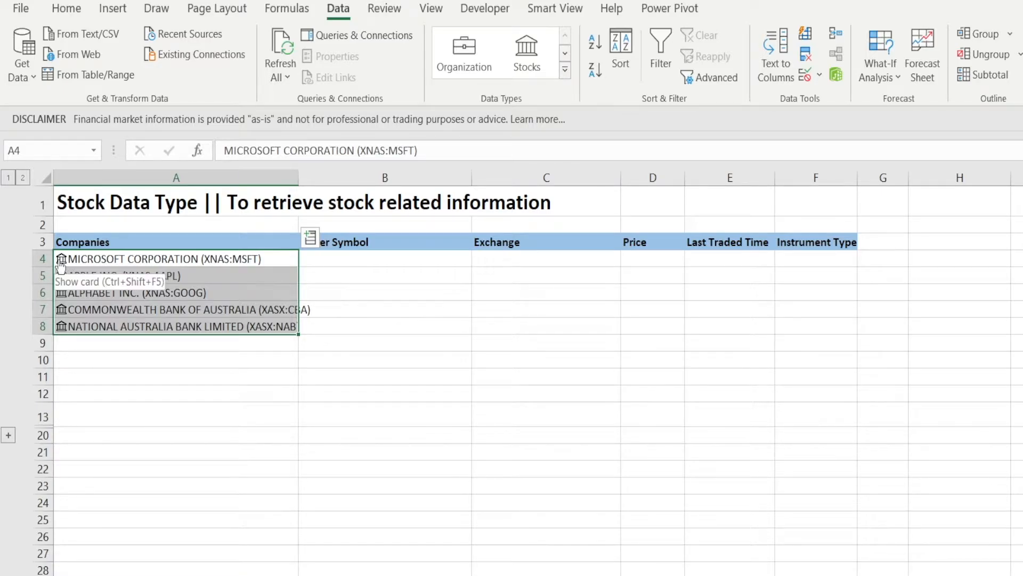
Step: Examine the stock data card of Microsoft Corporation in A4, from its price details through to the company description
left_click(62, 262)
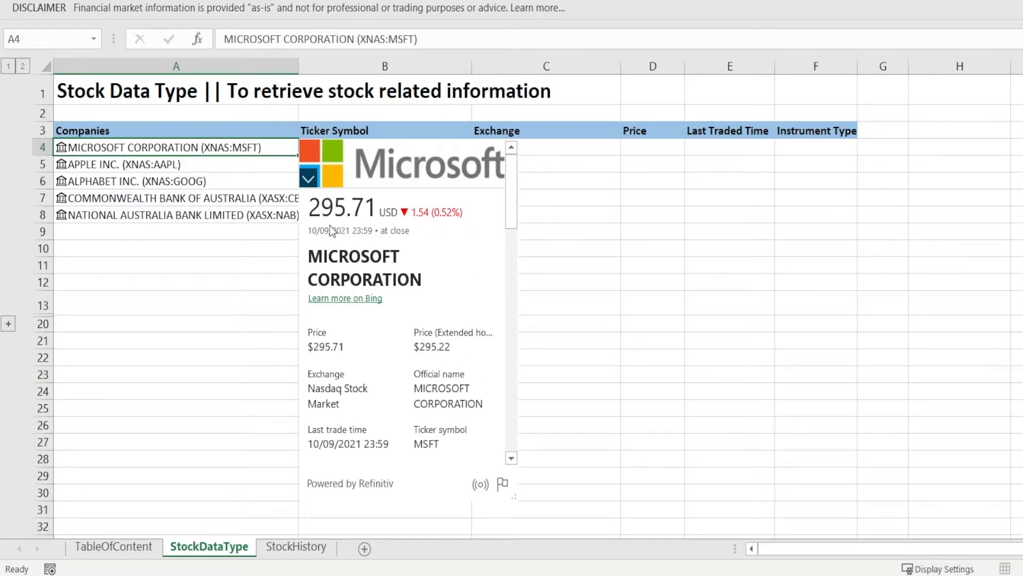
mouse_move(341, 405)
scroll(340, 402, "down", 3)
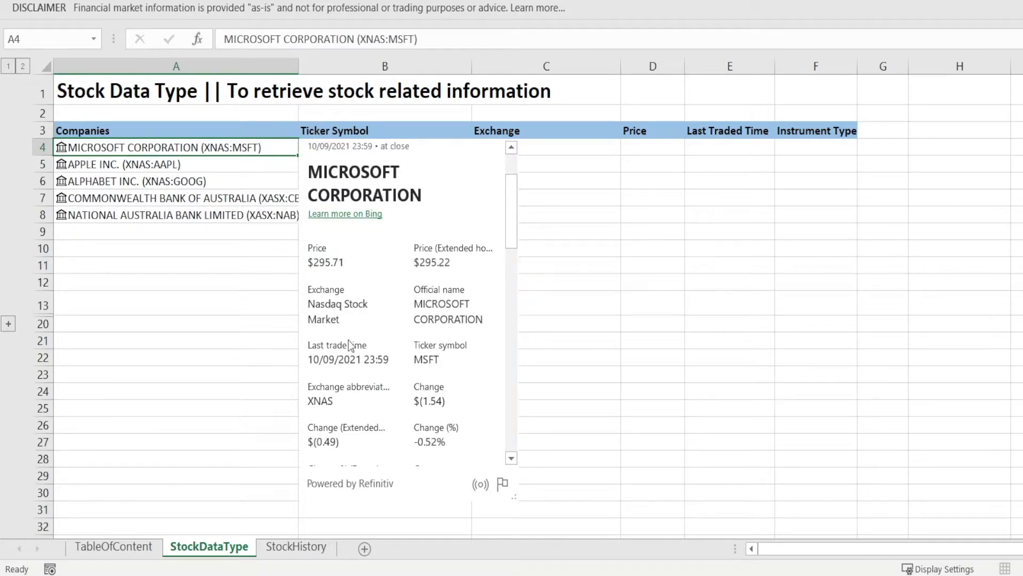
scroll(347, 448, "down", 10)
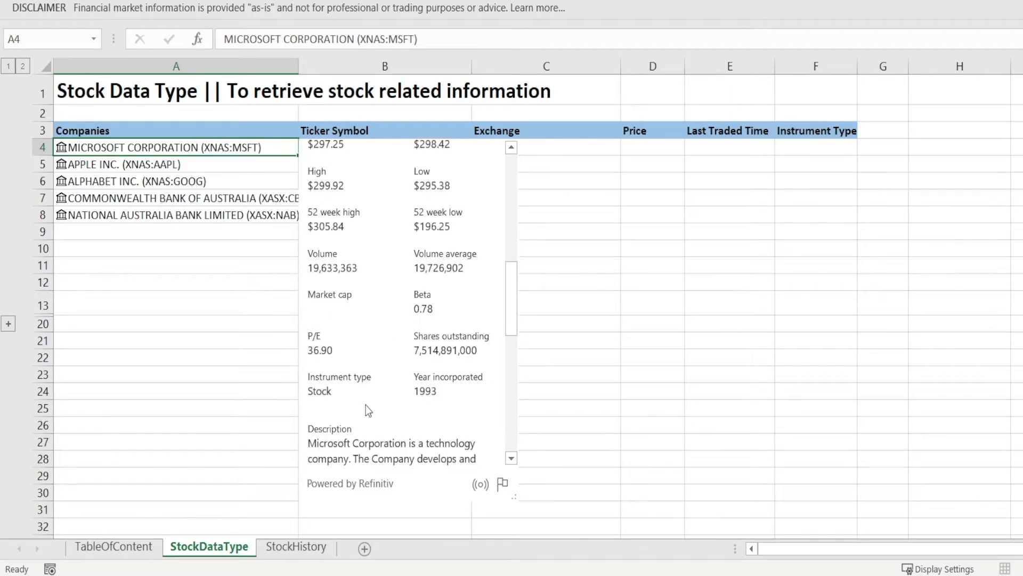
scroll(439, 394, "down", 3)
scroll(439, 404, "down", 8)
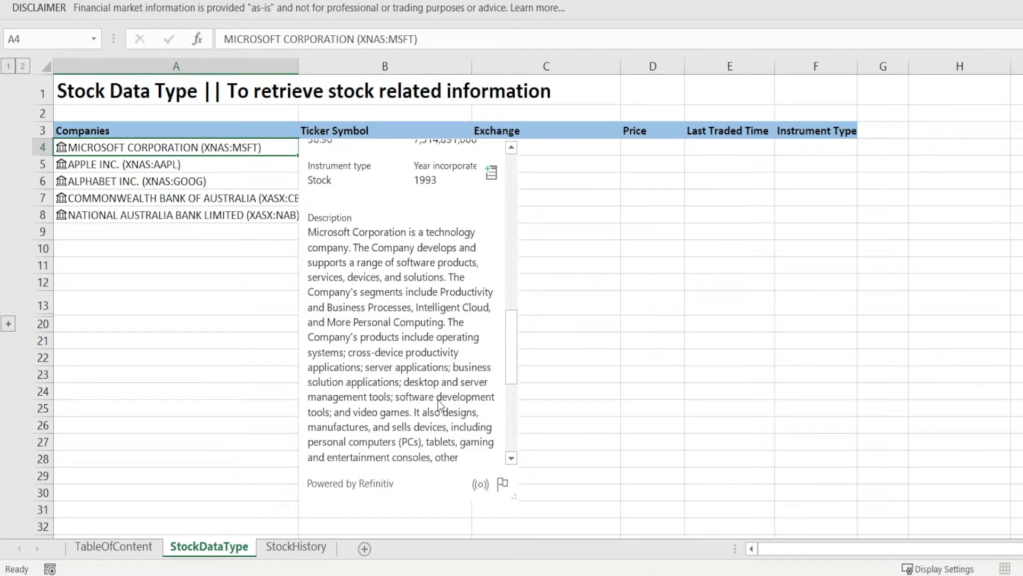
scroll(439, 404, "up", 10)
scroll(437, 400, "up", 13)
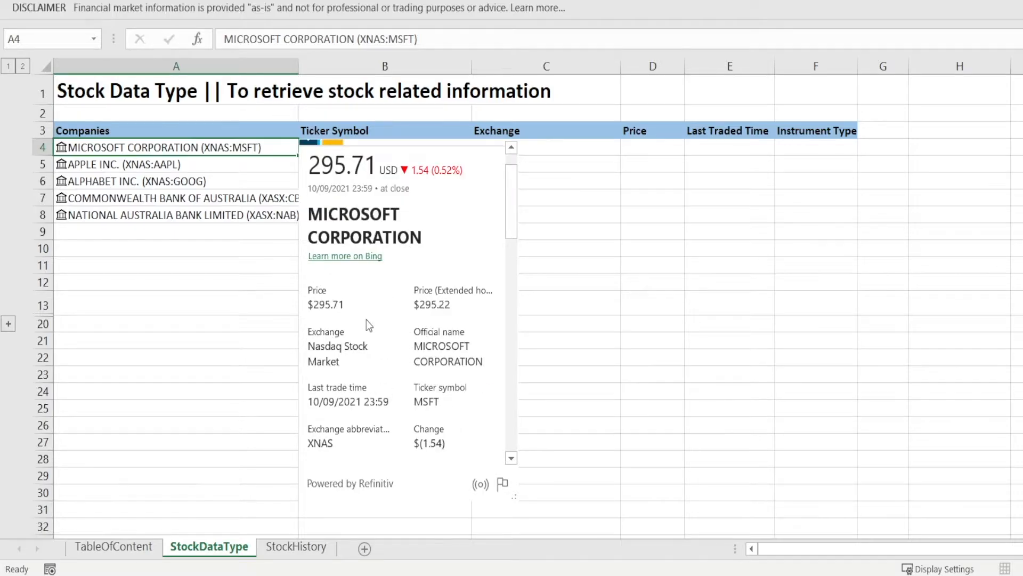
Step: Extract Microsoft's Ticker symbol from its data card into B4 and fill the formula down to B8
scroll(366, 318, "down", 1)
mouse_move(387, 314)
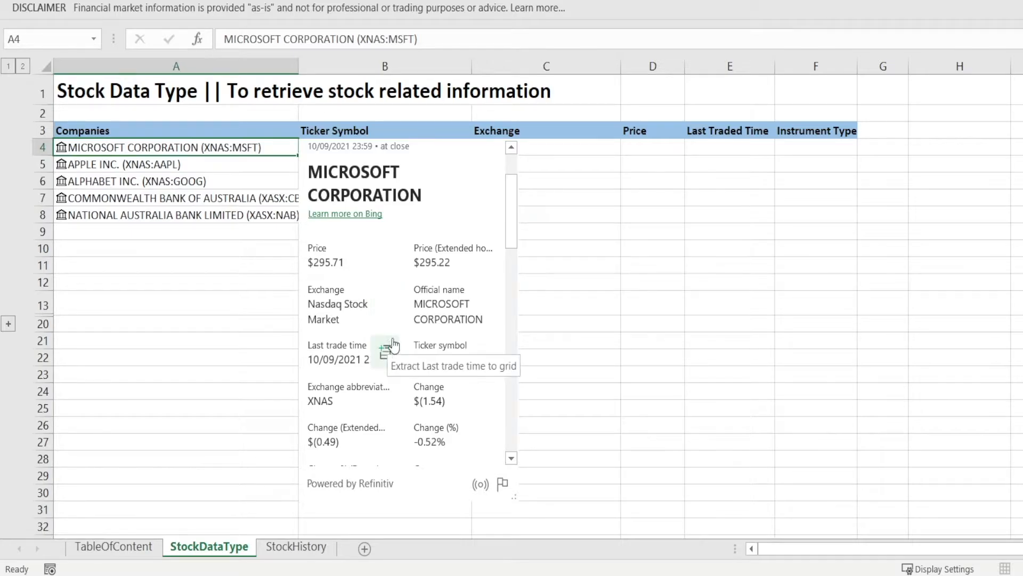
mouse_move(419, 356)
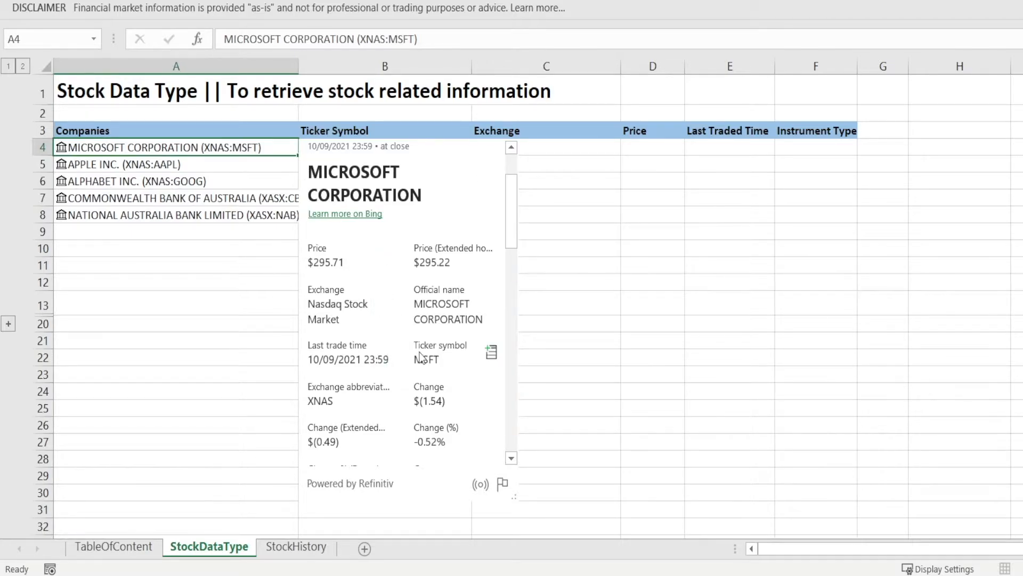
left_click(490, 351)
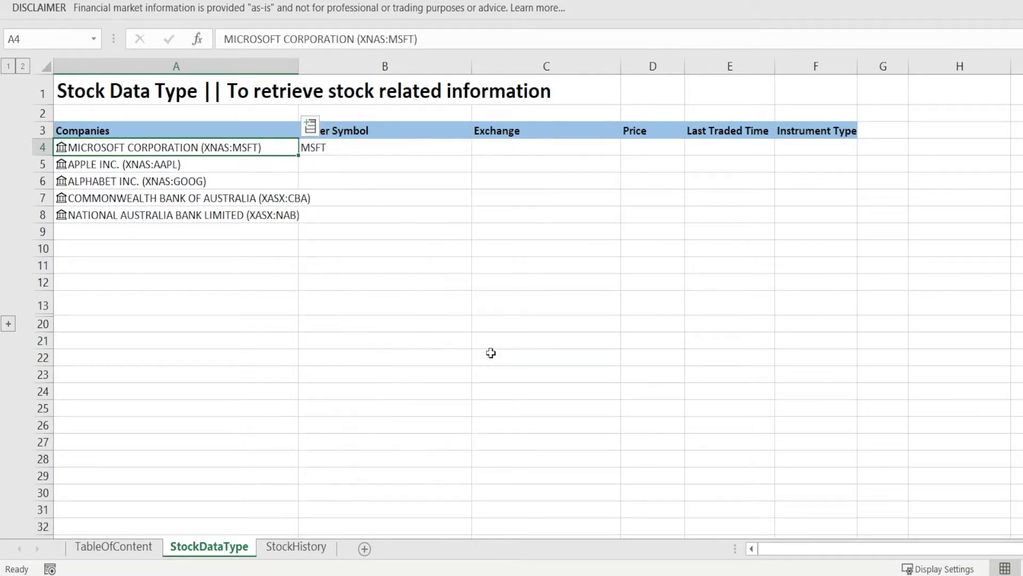
left_click(362, 150)
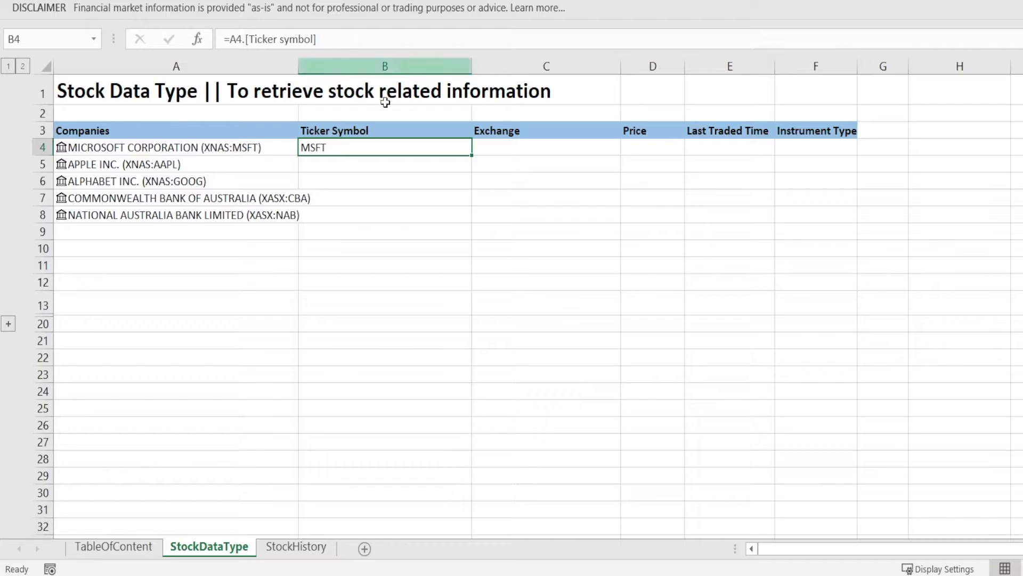
left_click_drag(474, 156, 471, 221)
left_click(410, 261)
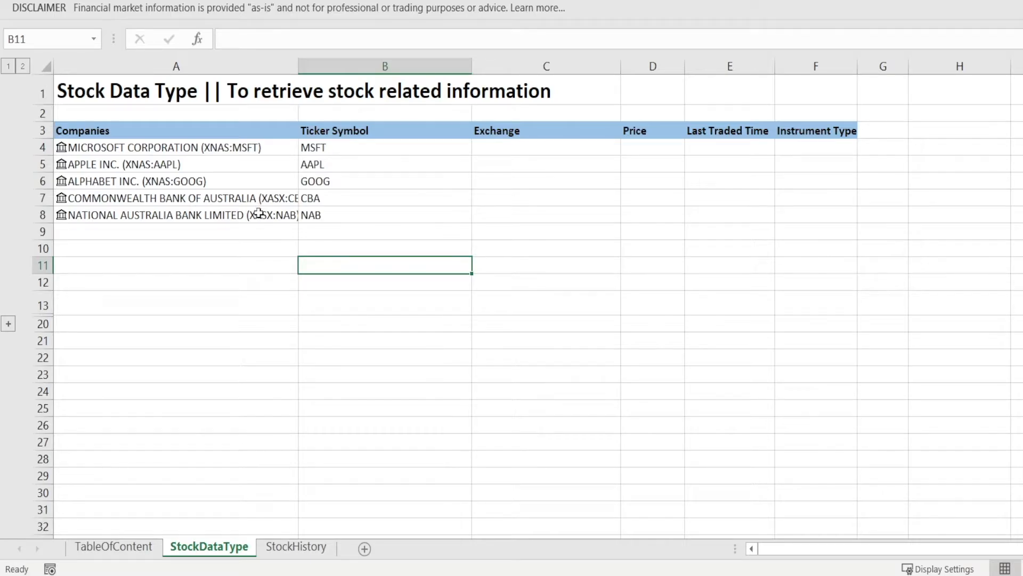
Step: Extract the Exchange abbreviation from National Australia Bank's data card into C8 and check its formula
left_click(62, 219)
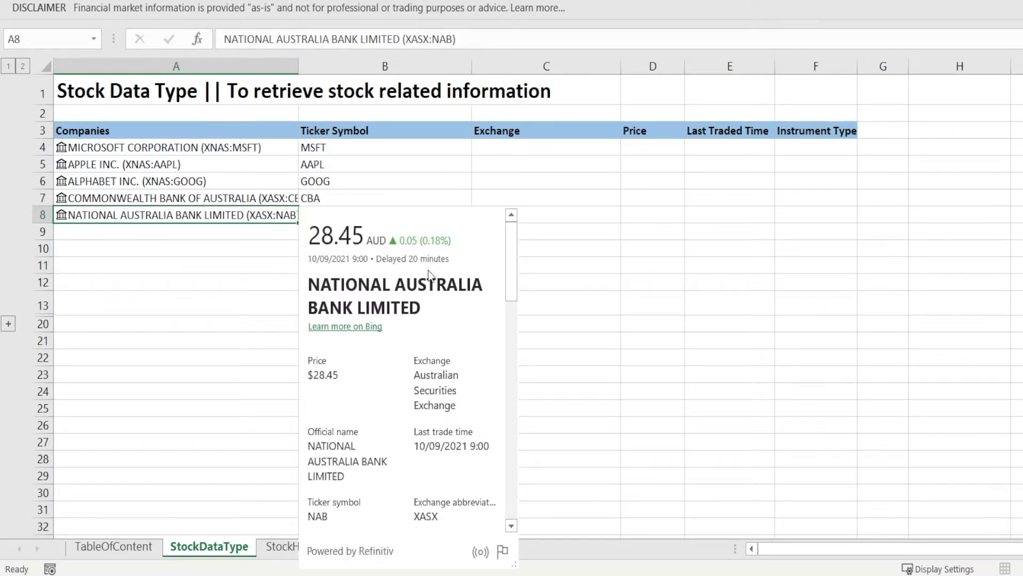
scroll(433, 341, "down", 4)
scroll(420, 325, "up", 4)
scroll(434, 428, "down", 2)
scroll(434, 428, "down", 1)
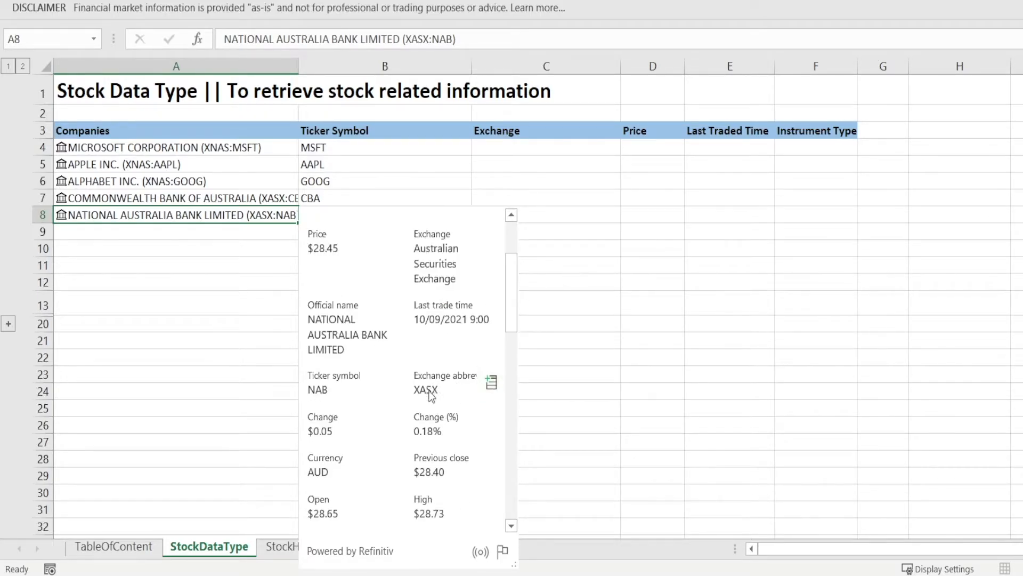
left_click(492, 383)
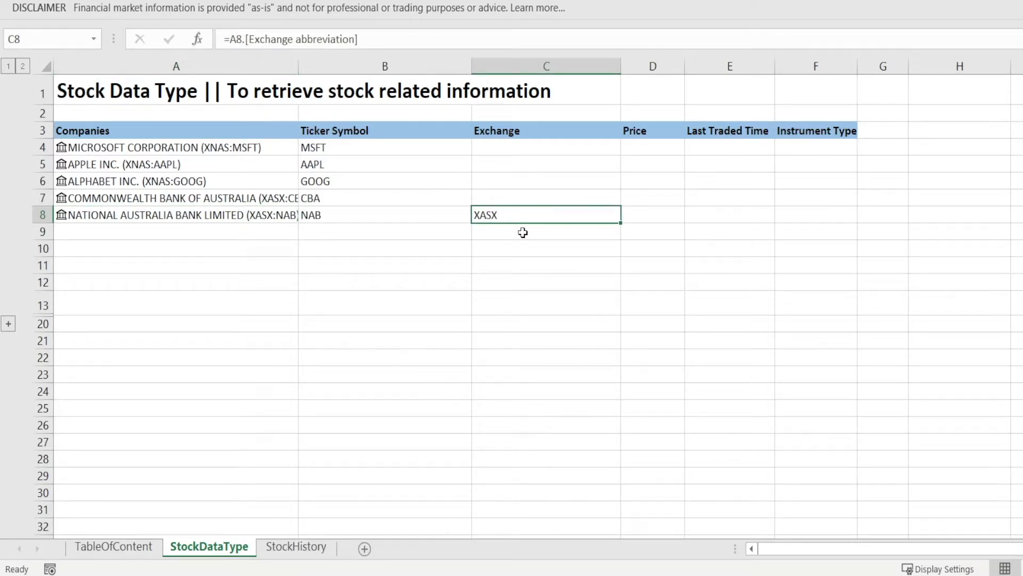
key("F2")
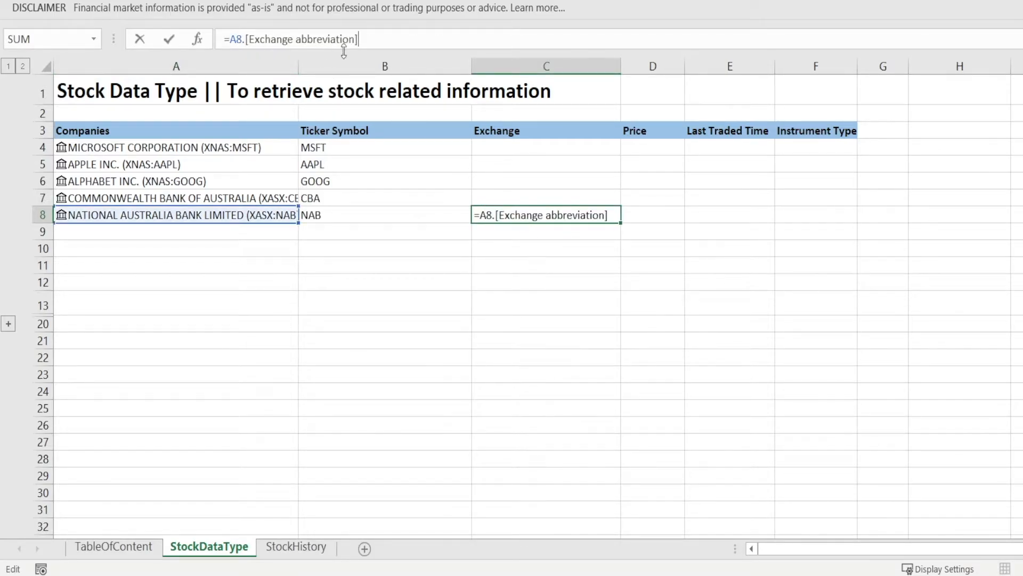
key("ctrl+Return")
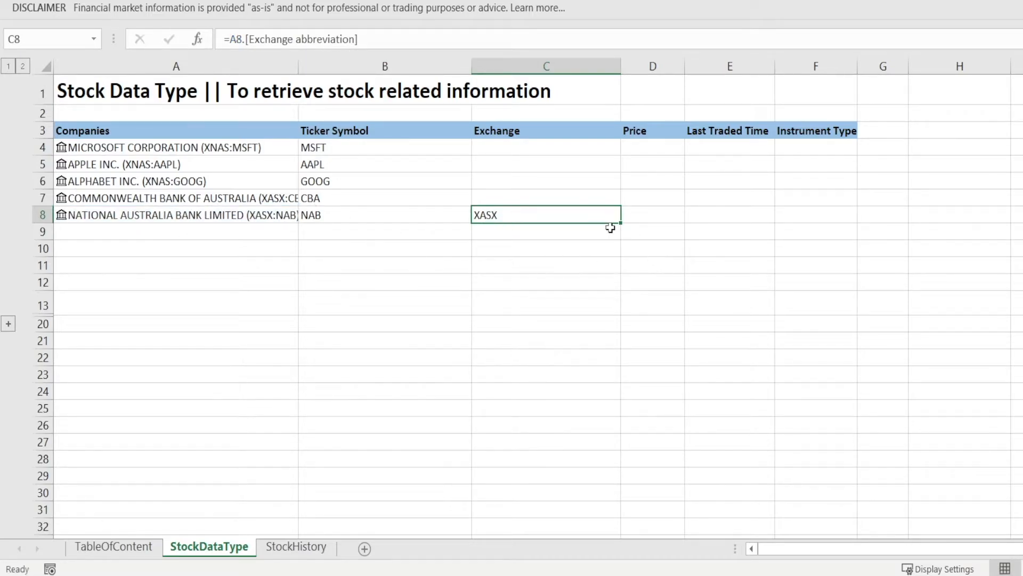
Step: Copy the exchange formula from C8 into C4:C7 for the other four companies
key("ctrl+c")
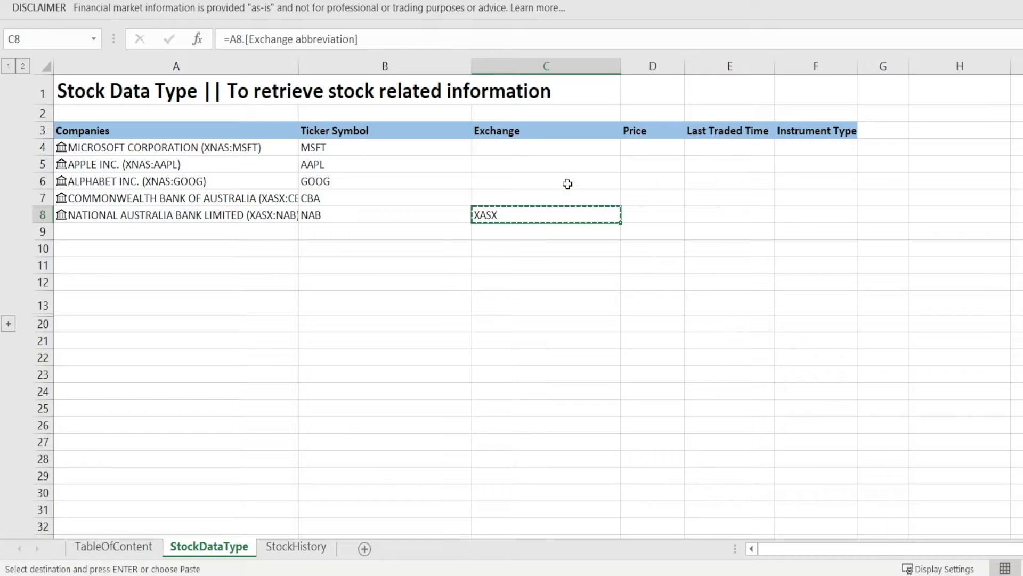
left_click_drag(550, 148, 555, 203)
key("ctrl+v")
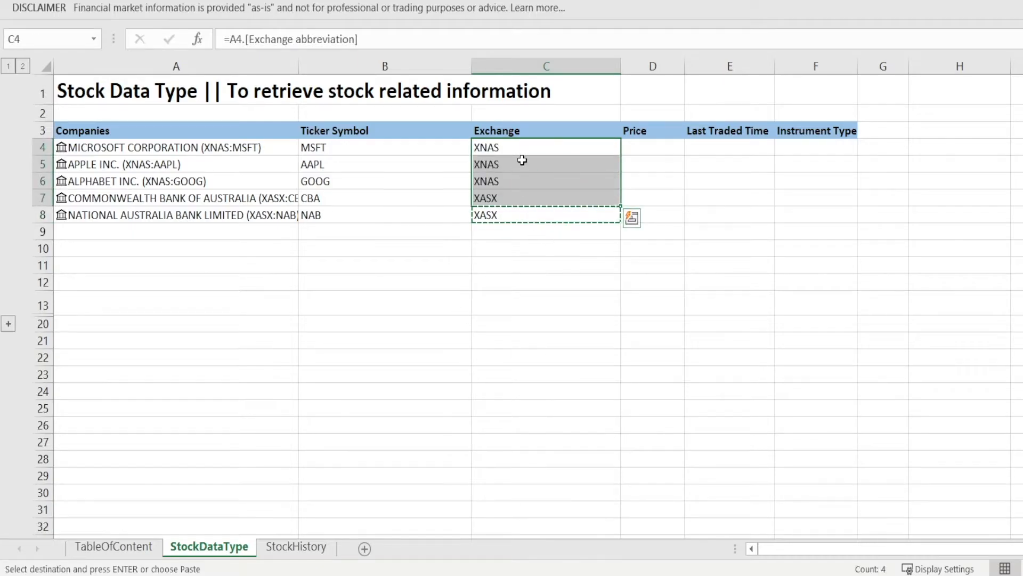
left_click(528, 245)
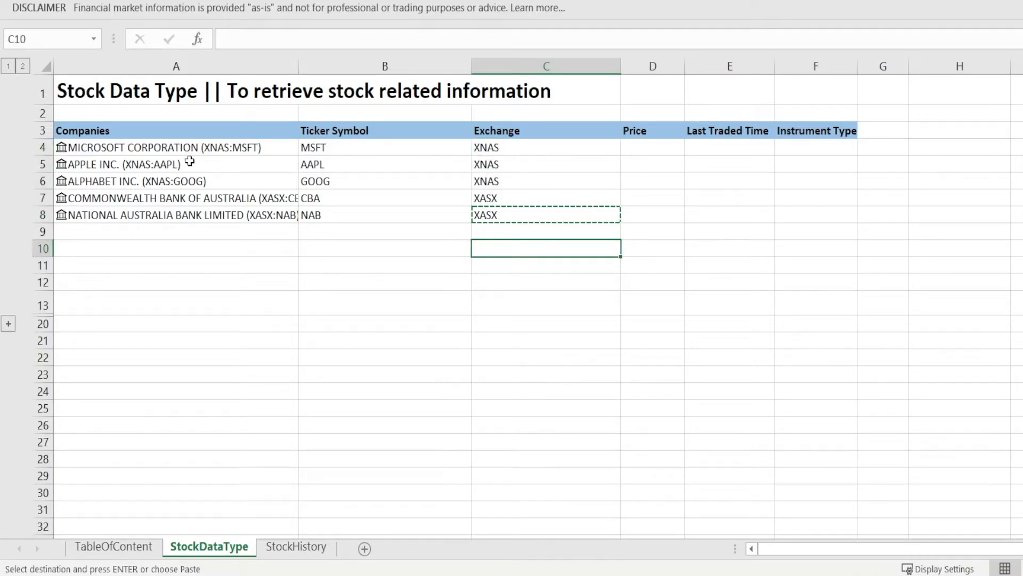
left_click_drag(519, 151, 282, 175)
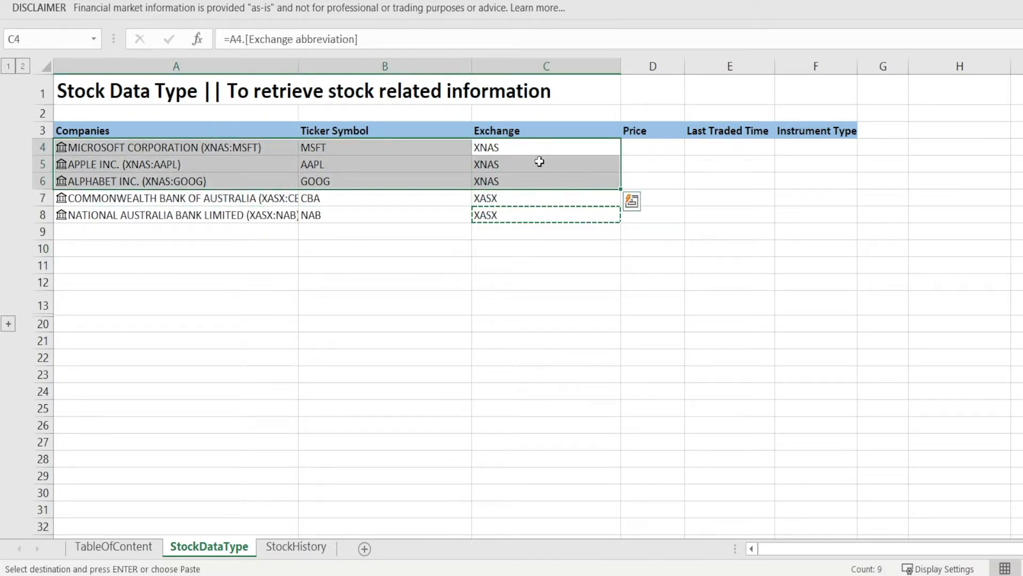
left_click_drag(507, 203, 272, 208)
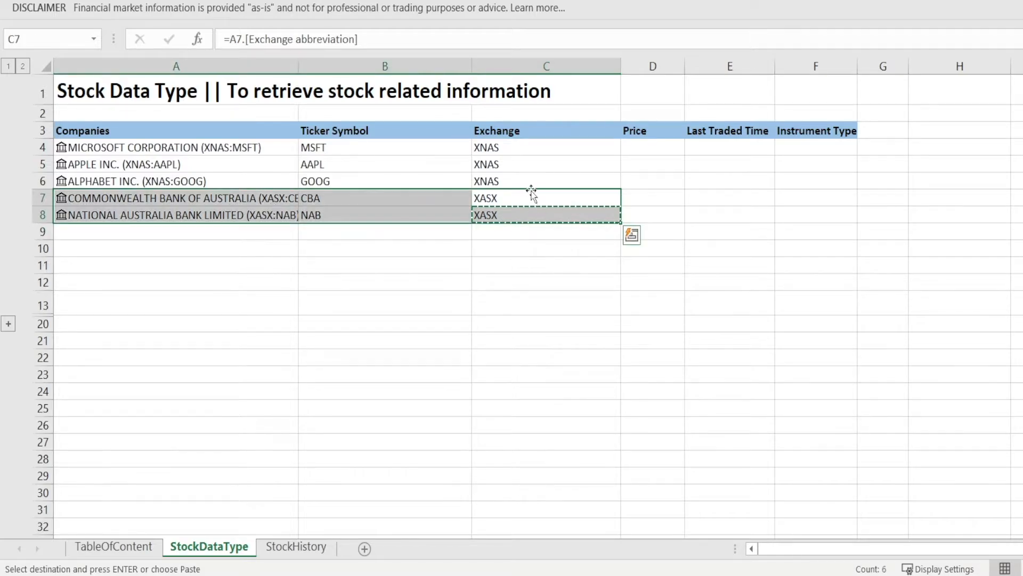
left_click(542, 247)
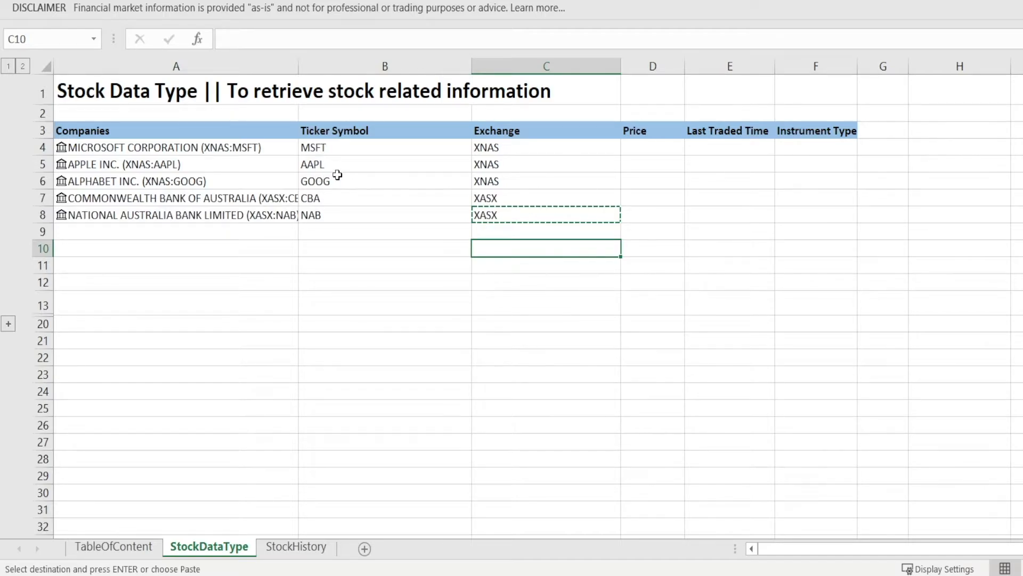
Step: Insert the Price field for Microsoft into D4 and fill the formula down to D8
left_click(256, 149)
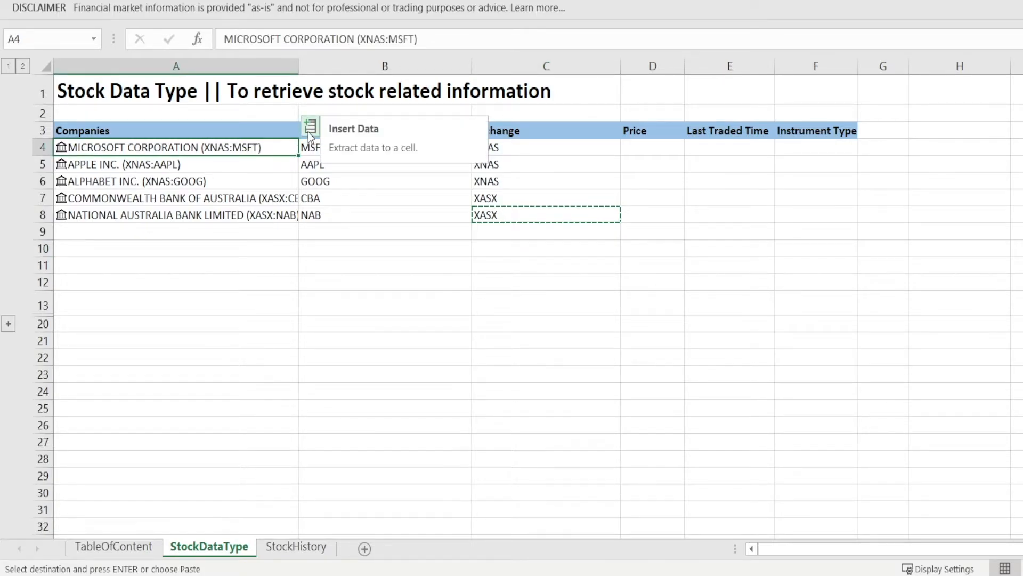
left_click(310, 126)
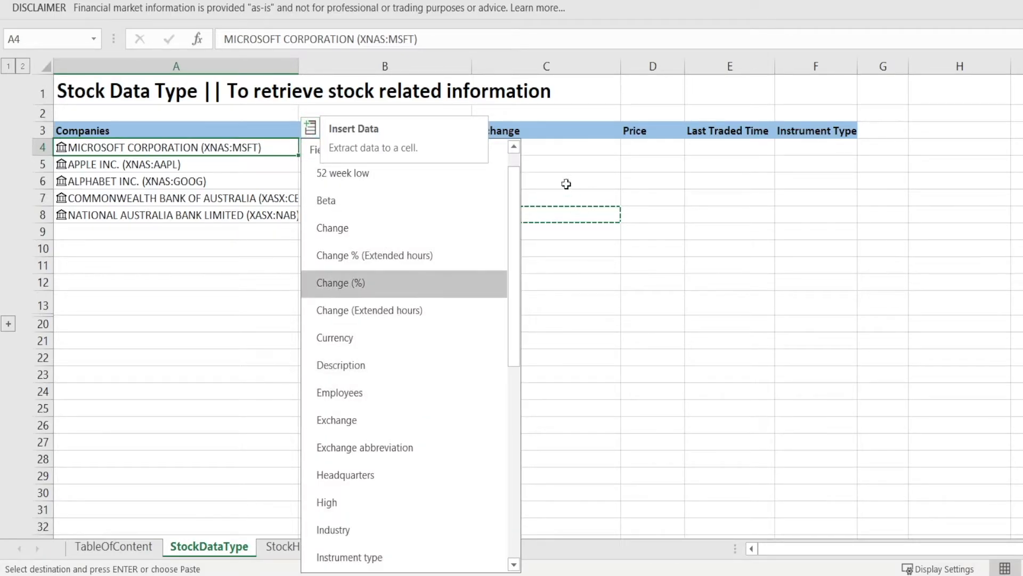
scroll(418, 450, "down", 3)
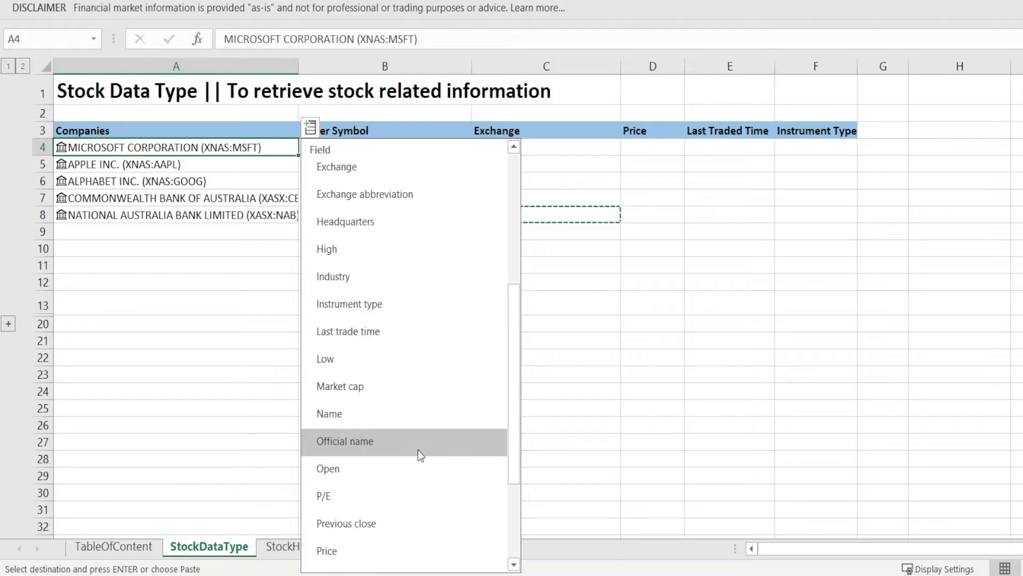
scroll(421, 469, "down", 1)
left_click(424, 500)
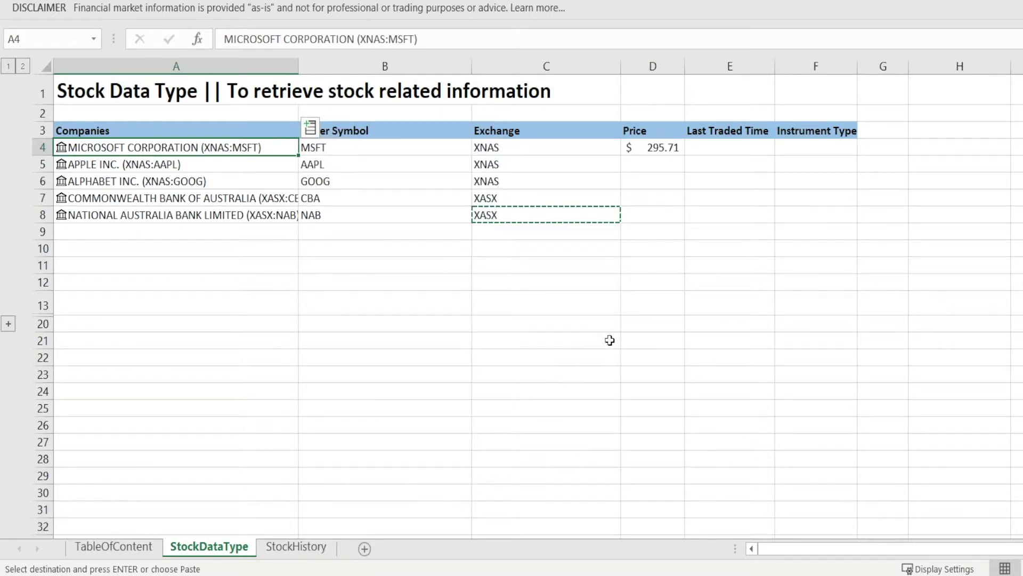
left_click(663, 150)
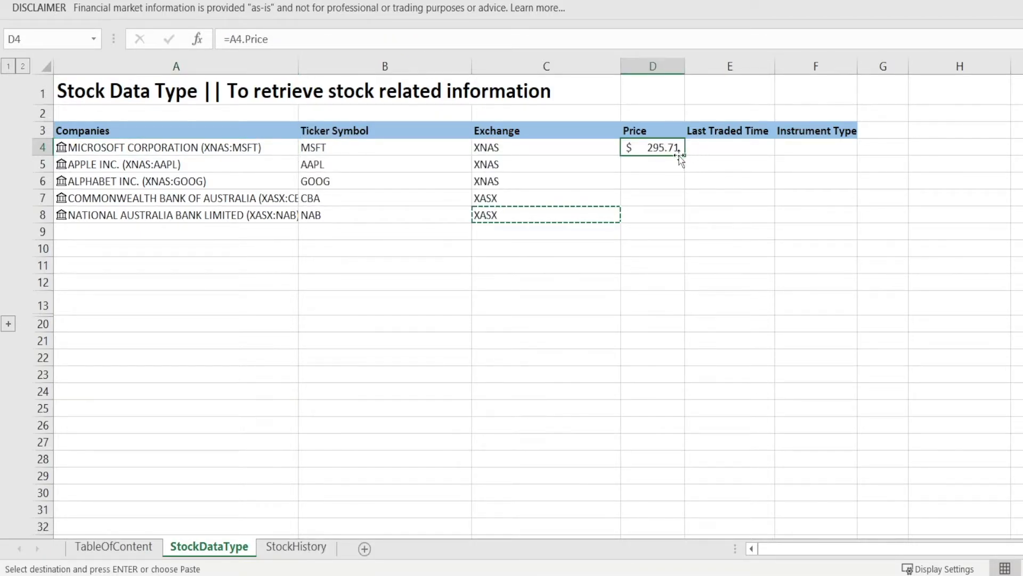
double_click(686, 155)
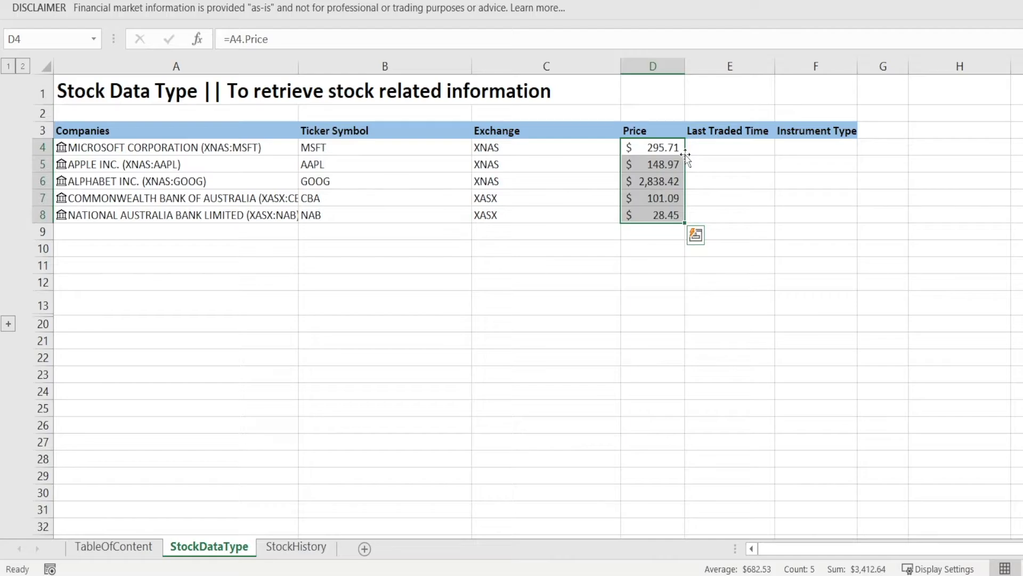
Step: Insert the Last trade time field for Microsoft into E4 and fill the formula down to E8
left_click(253, 149)
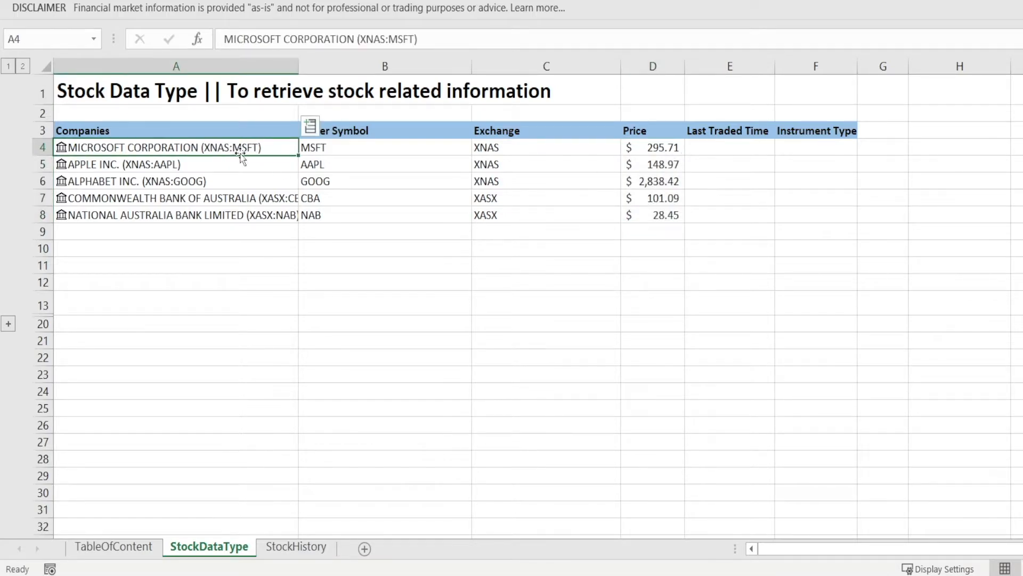
left_click(310, 128)
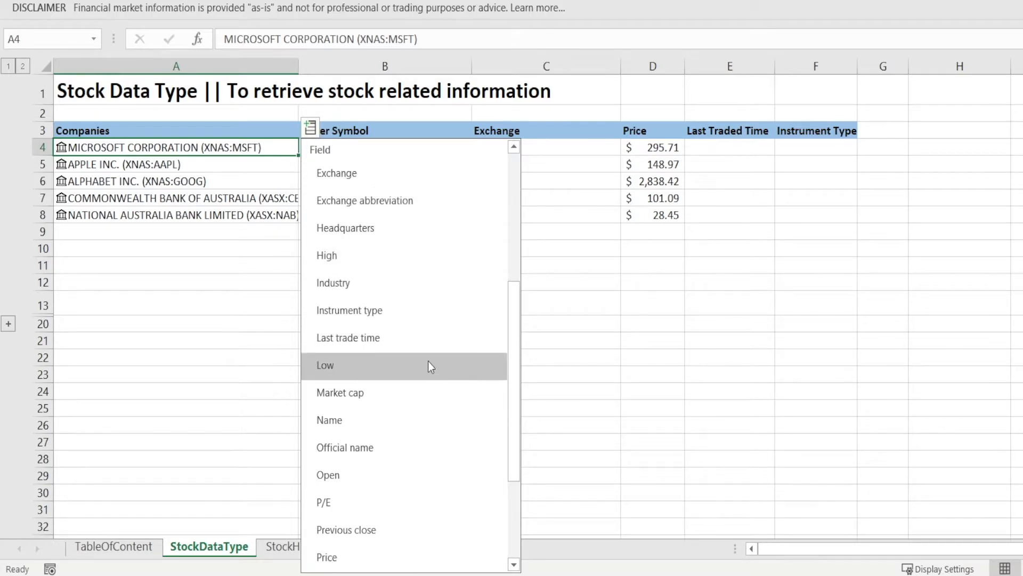
scroll(431, 367, "down", 2)
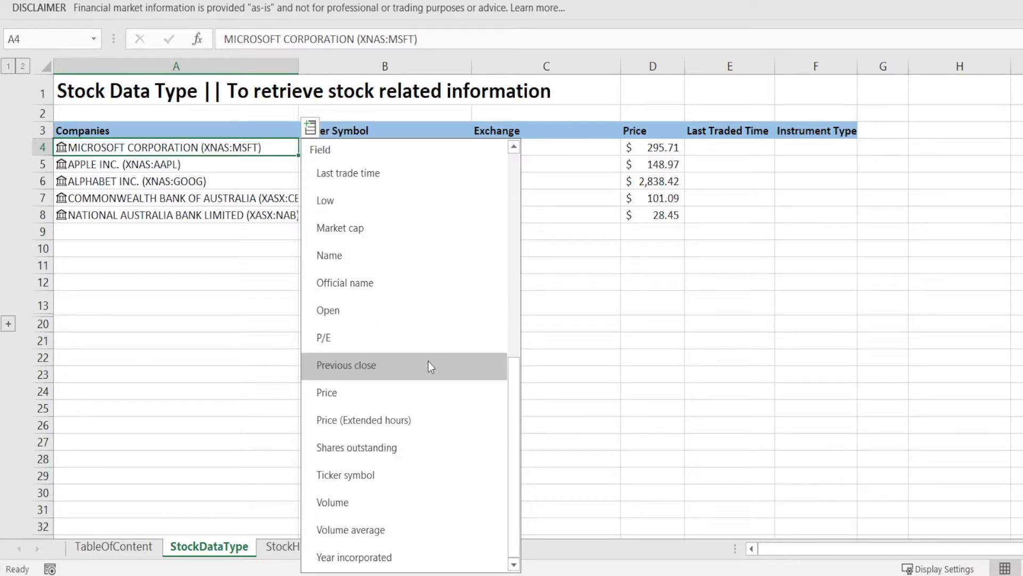
left_click(363, 170)
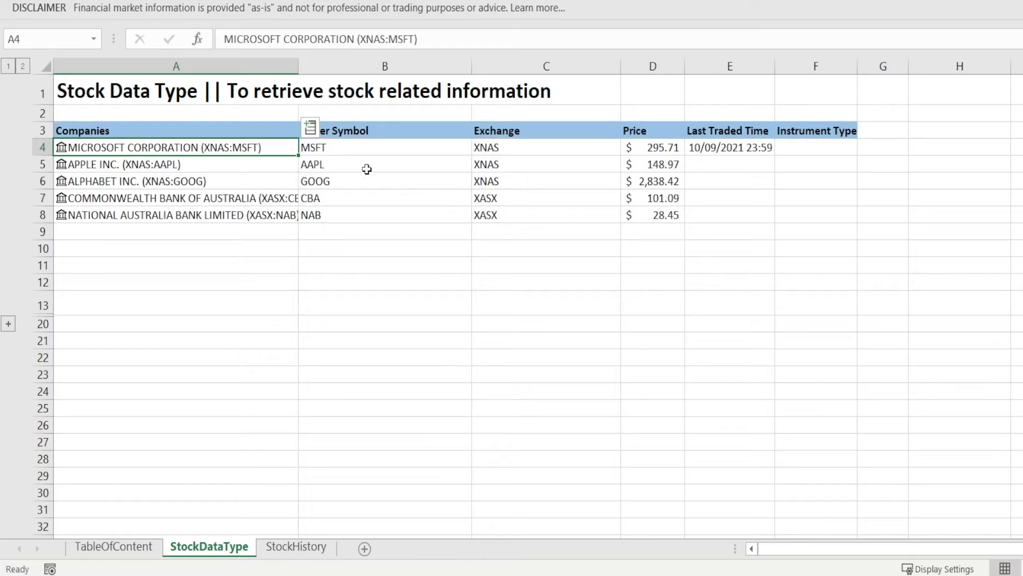
left_click(751, 150)
double_click(774, 155)
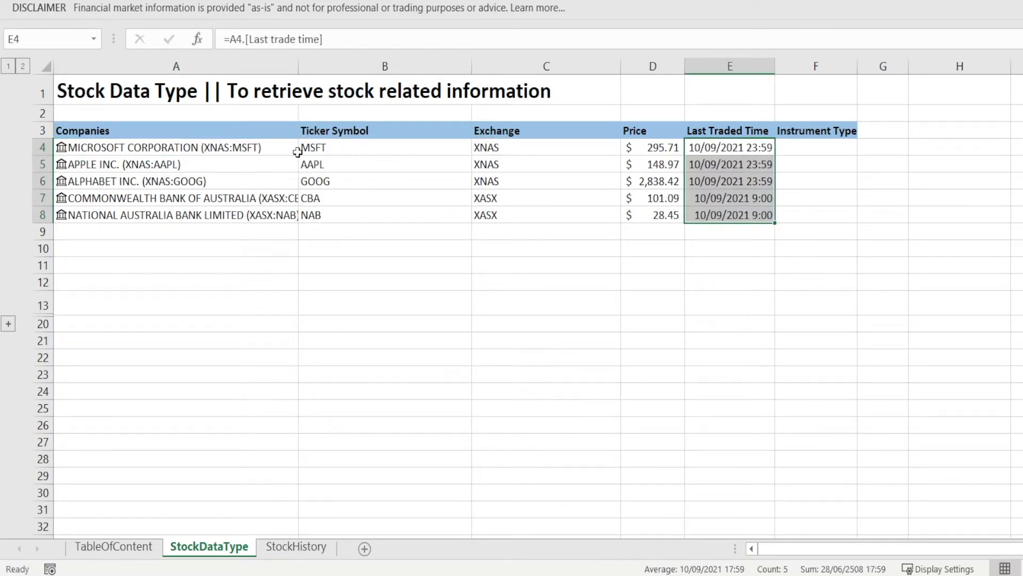
Step: Insert the Instrument type field for Microsoft into F4 and fill the formula down to F8
left_click(268, 146)
left_click(307, 131)
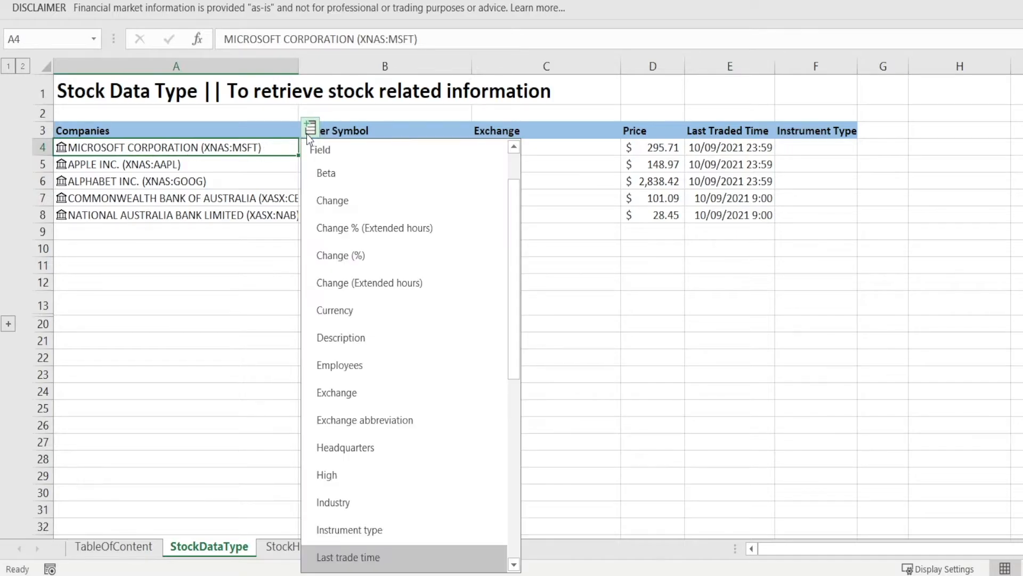
scroll(388, 365, "down", 1)
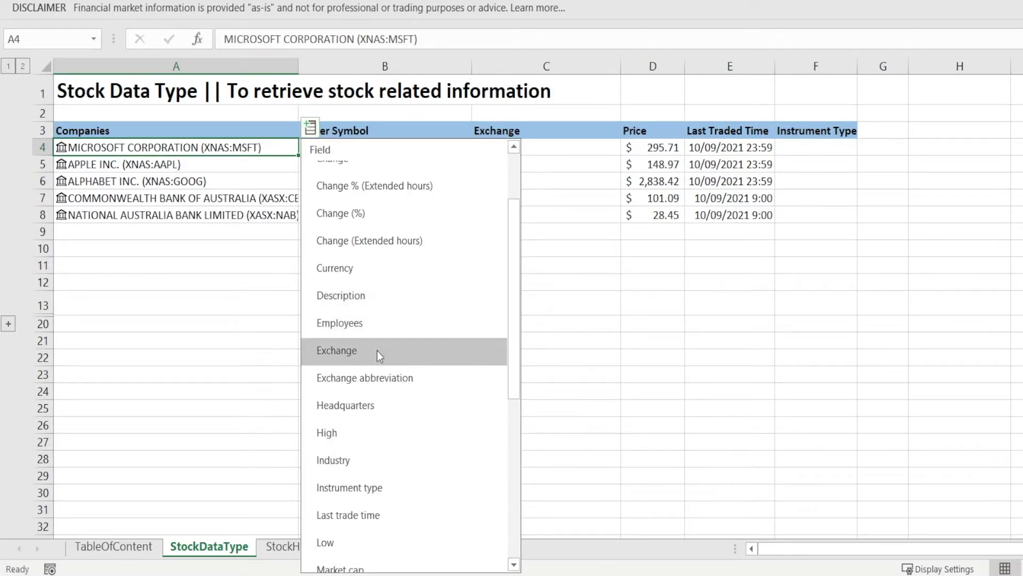
scroll(382, 283, "down", 1)
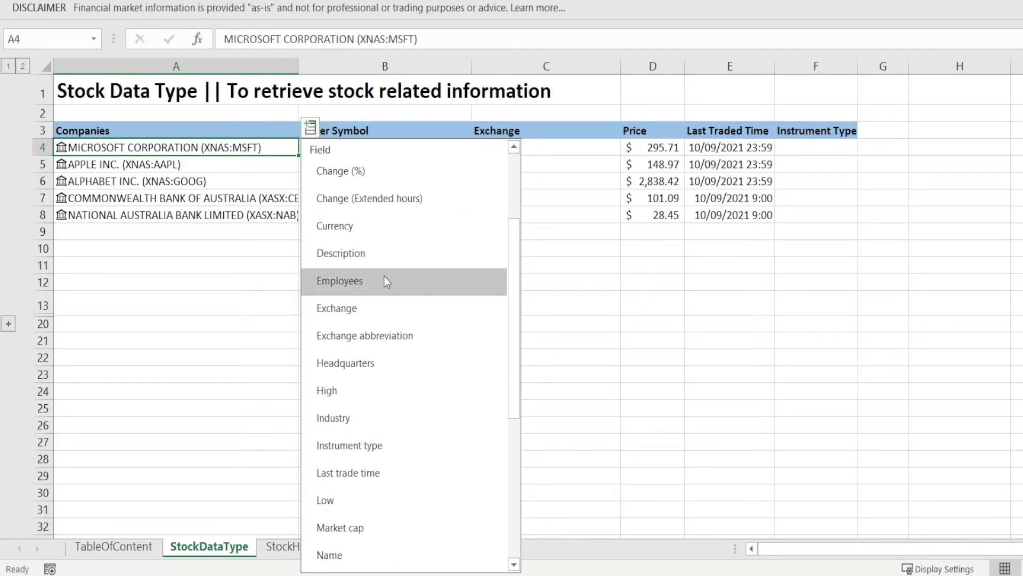
scroll(387, 384, "down", 7)
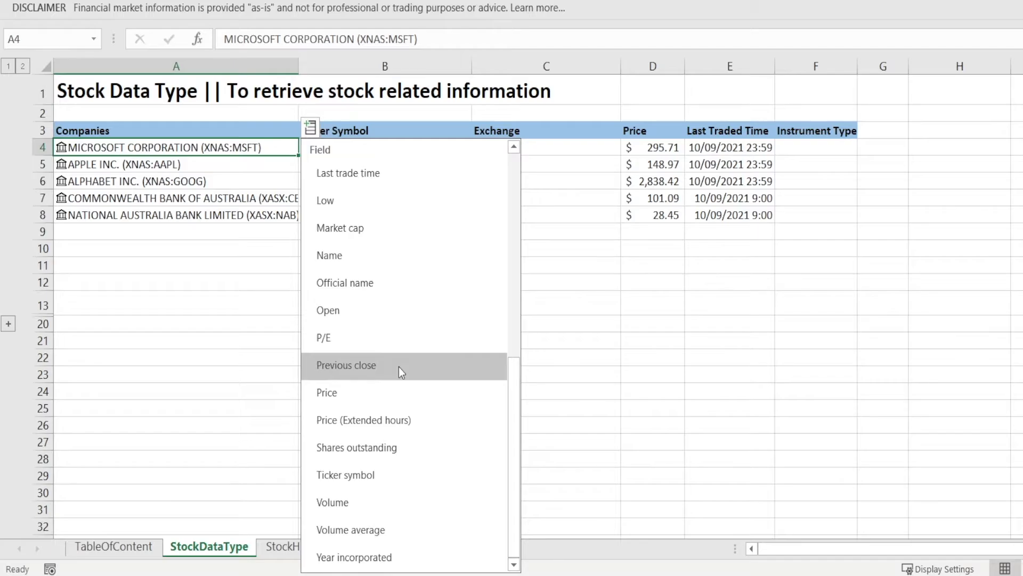
scroll(398, 366, "up", 1)
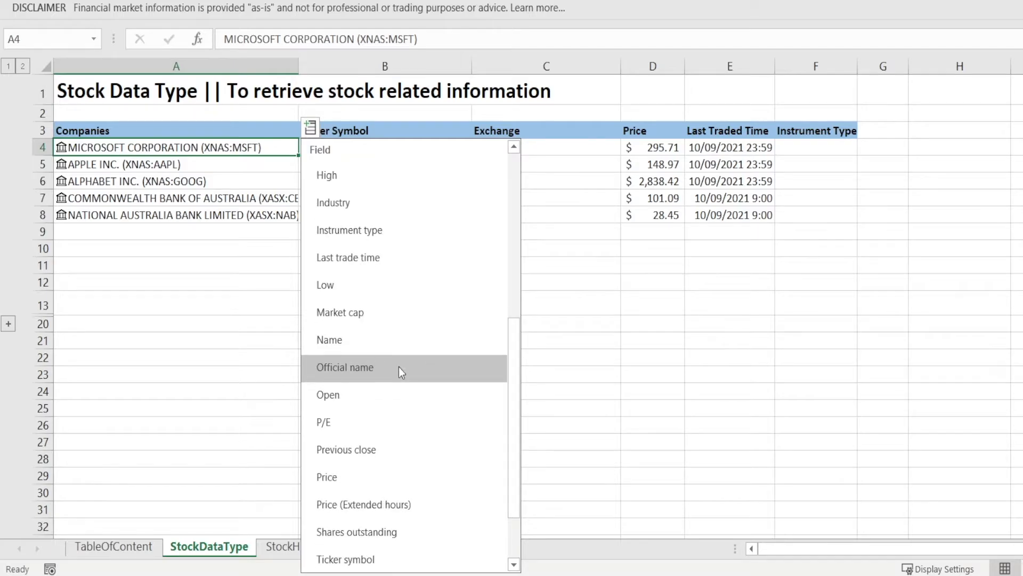
left_click(386, 230)
left_click(813, 150)
double_click(856, 156)
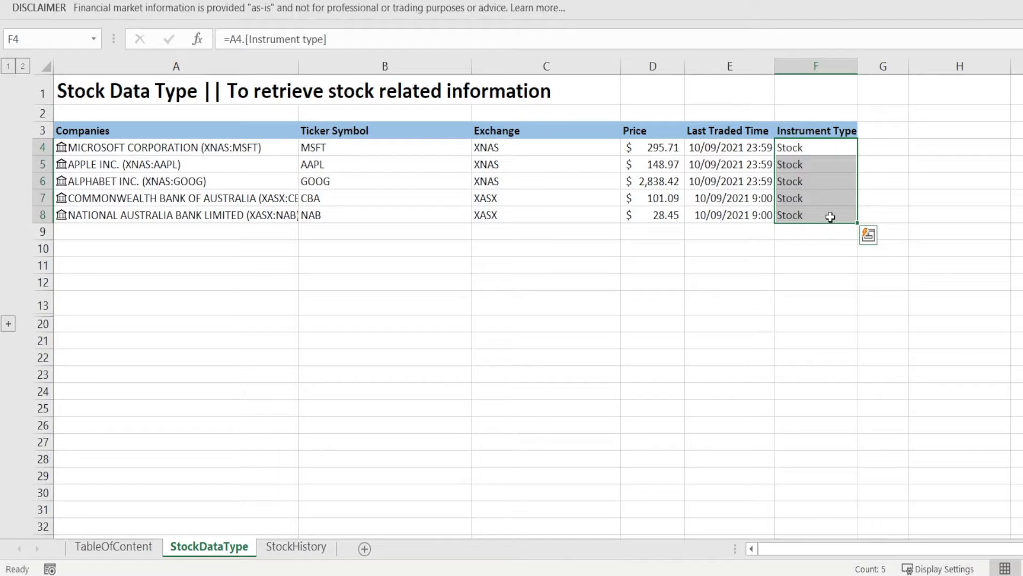
Step: Enter the currency pair AUD/USD in A9 and view its data card
left_click(232, 233)
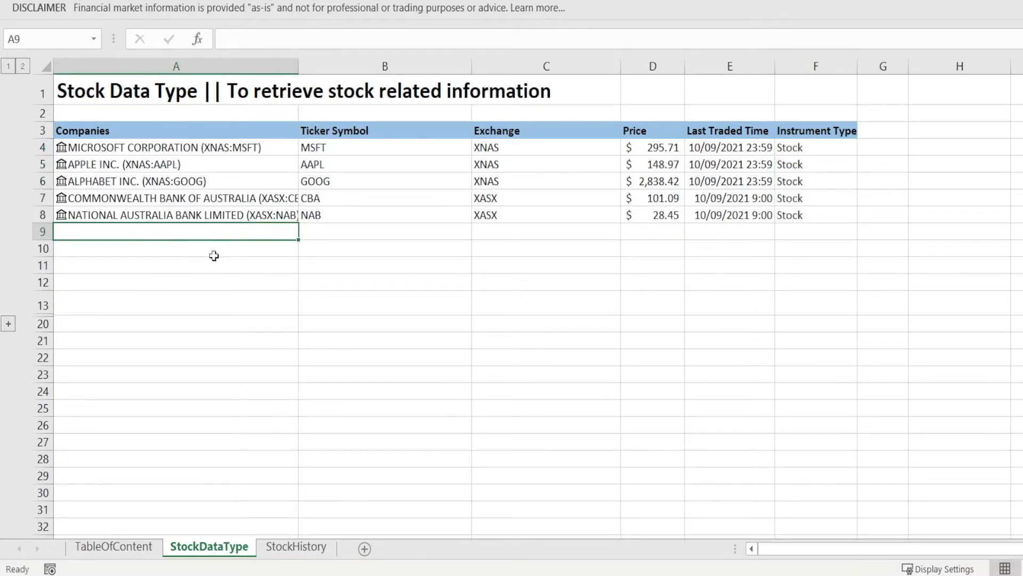
type("AUD")
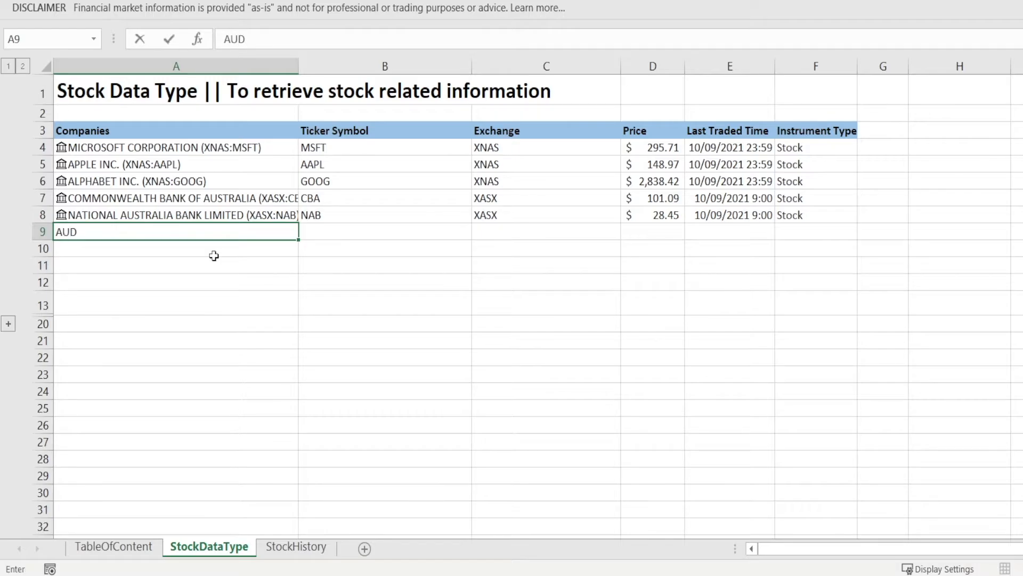
type("/USD")
key("Return")
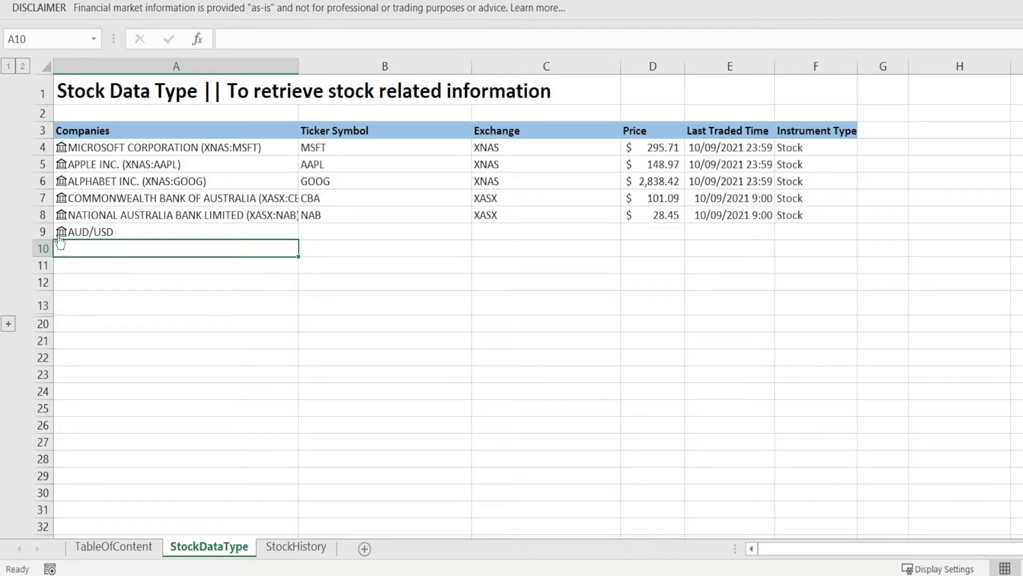
left_click(60, 242)
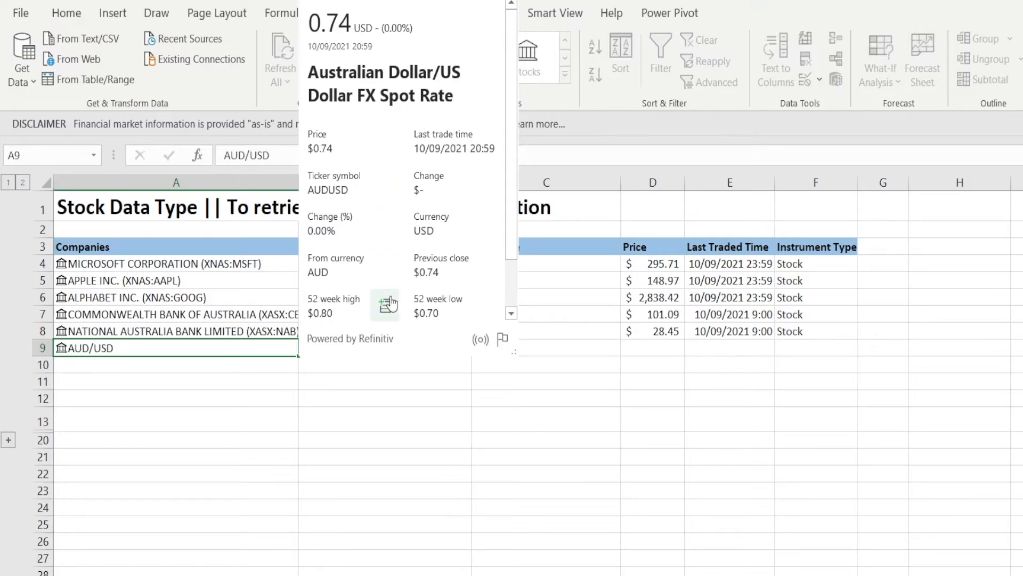
key("Escape")
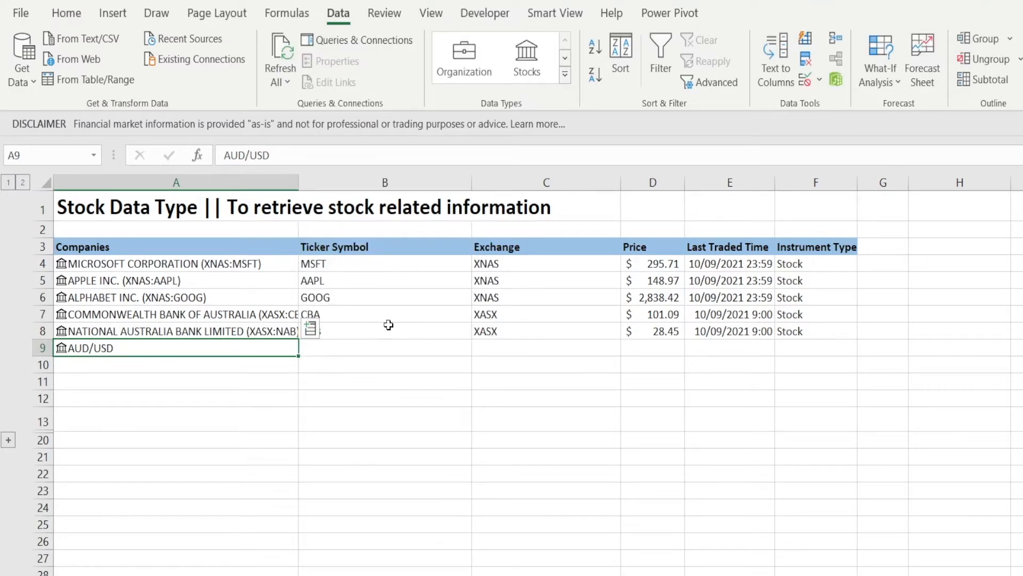
Step: Fill the formulas from B8:F8 down into row 9 for AUD/USD
left_click(389, 327)
left_click(838, 329, "shift")
left_click_drag(858, 339, 856, 355)
left_click(765, 386)
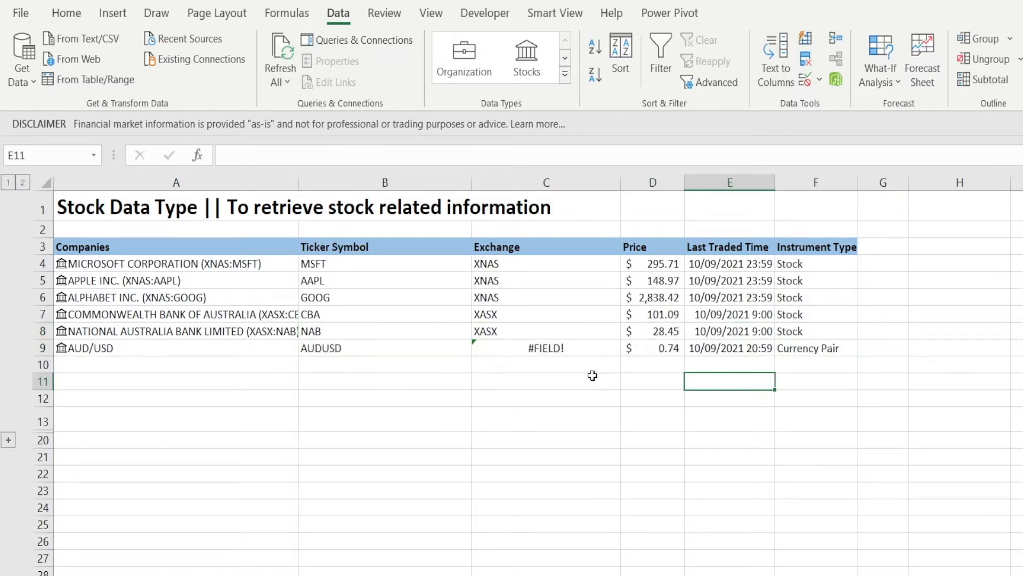
Step: Clear the Exchange formula from C9 in the AUD/USD row
left_click(357, 343)
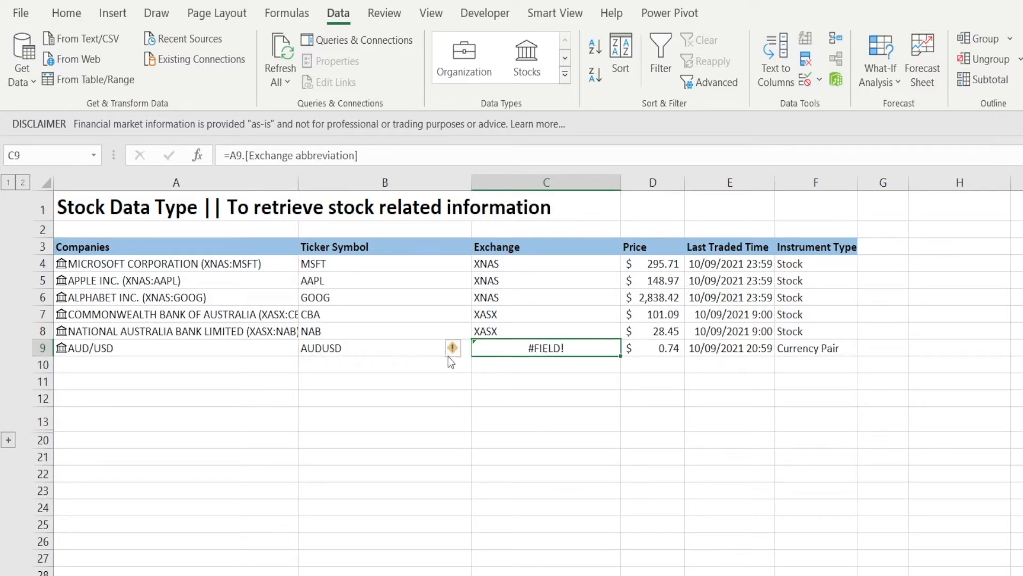
mouse_move(453, 351)
key("Delete")
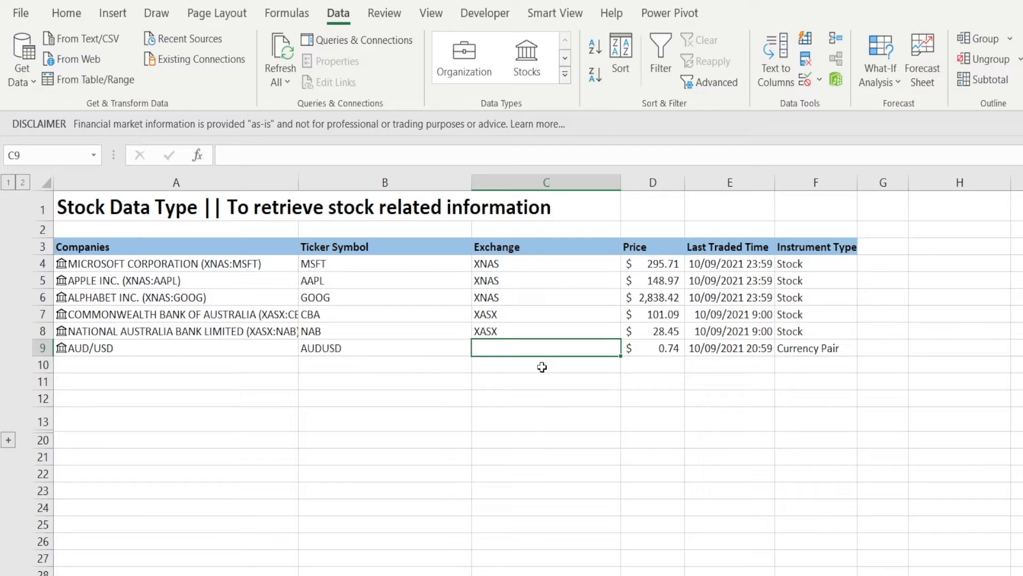
Step: Enter the currency pairs IDR/USD in A10 and SGD/USD in A11
left_click(136, 346)
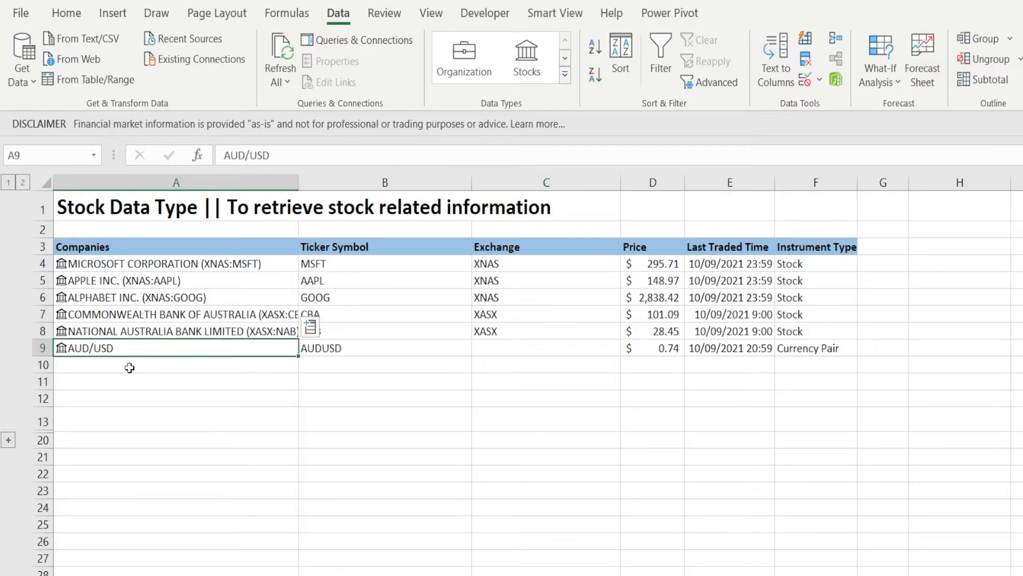
left_click(129, 367)
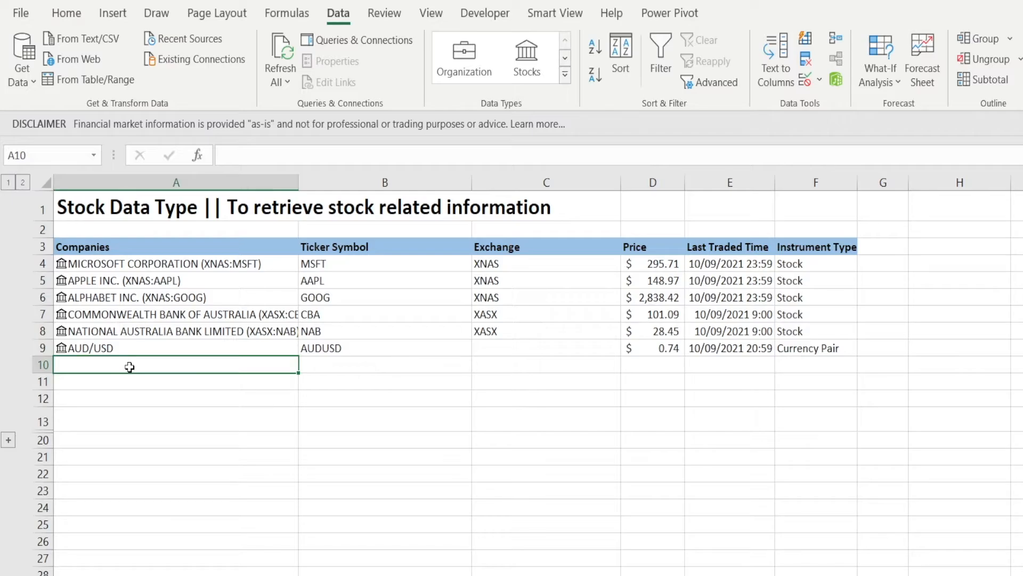
type("IDR/")
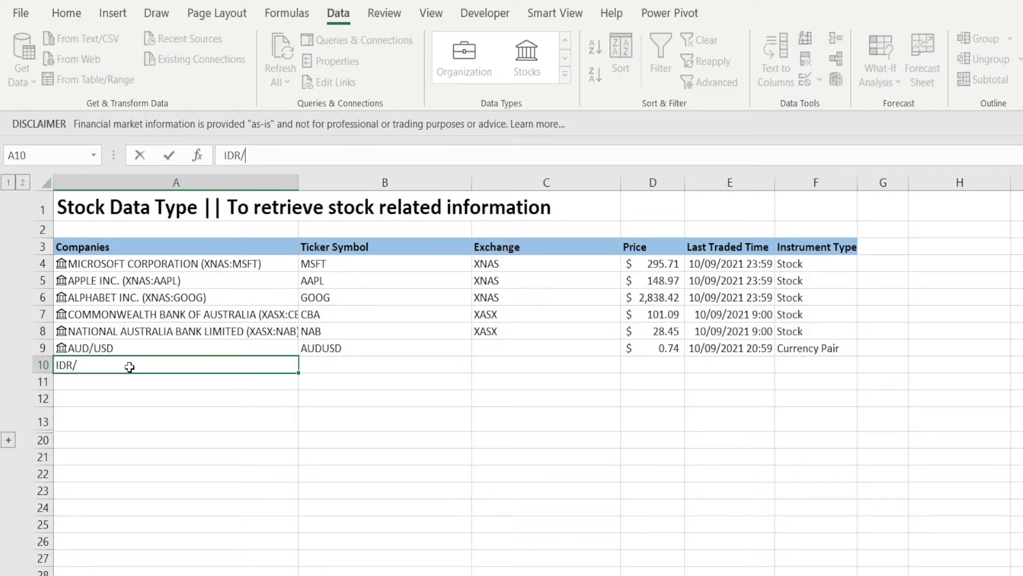
type("USD")
key("Return")
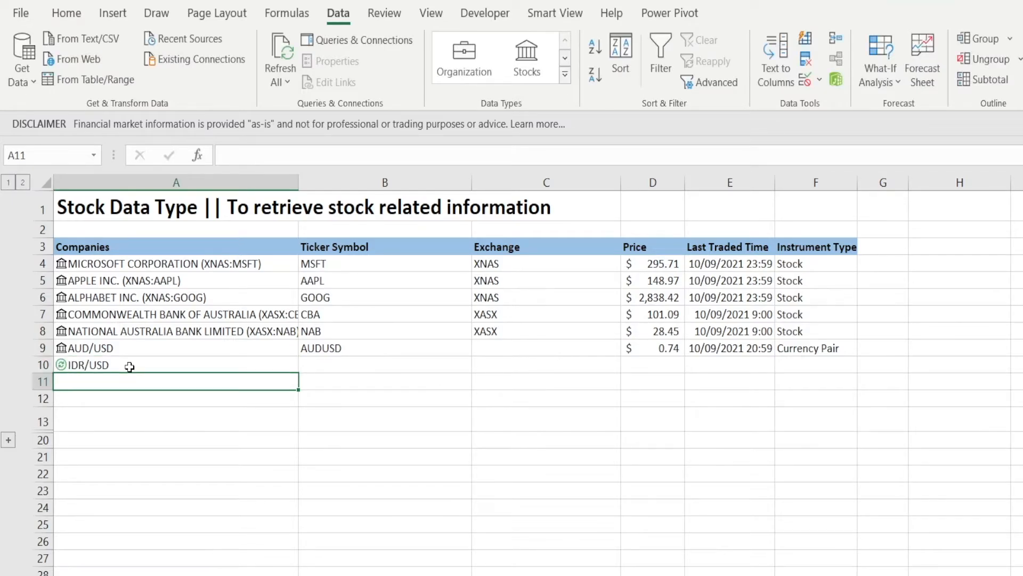
type("SGD/USD")
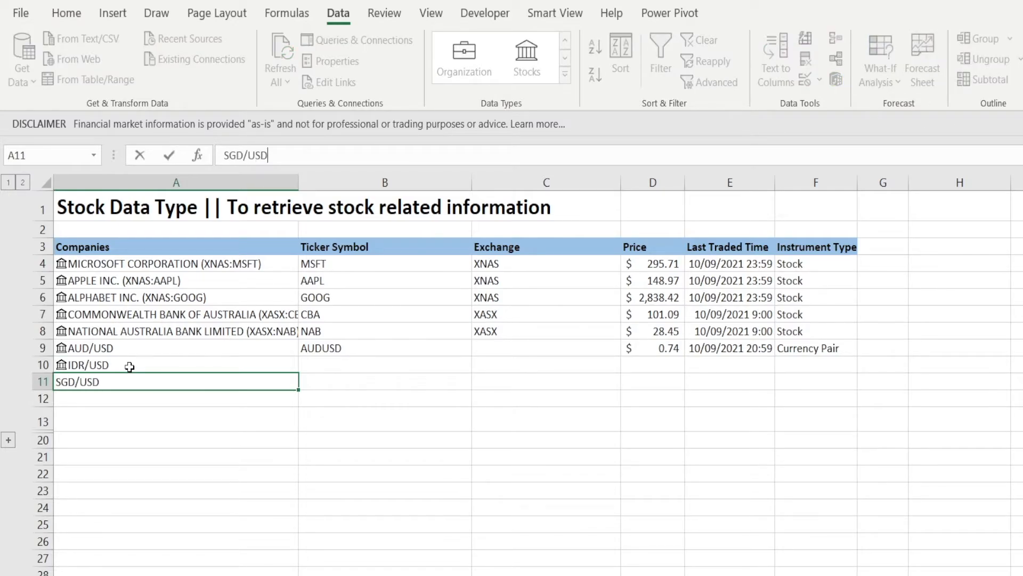
key("Return")
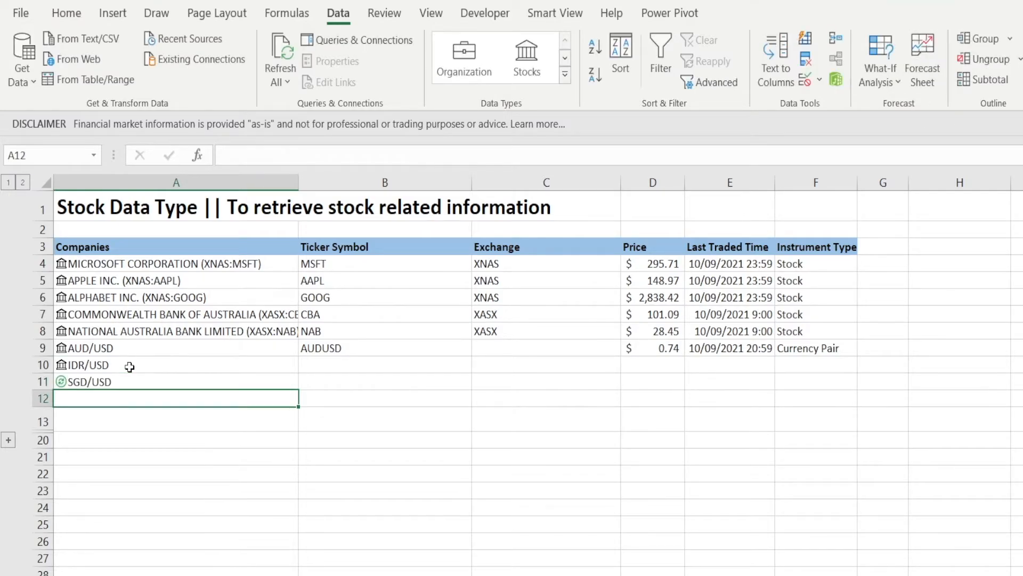
Step: Fill the formulas from B9:F9 down to row 11 for the IDR/USD and SGD/USD pairs
left_click_drag(320, 348, 859, 391)
left_click(779, 448)
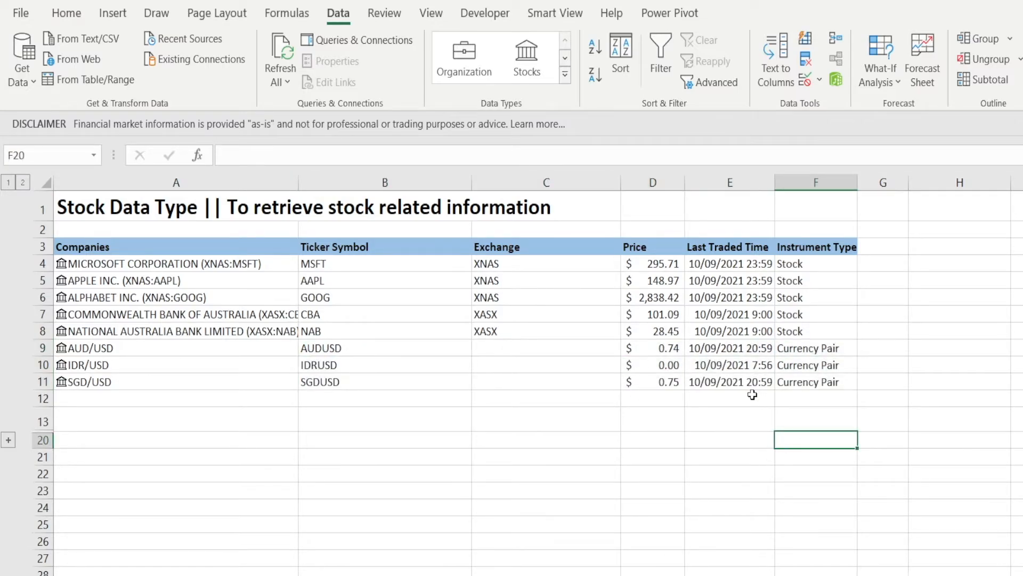
left_click(810, 364)
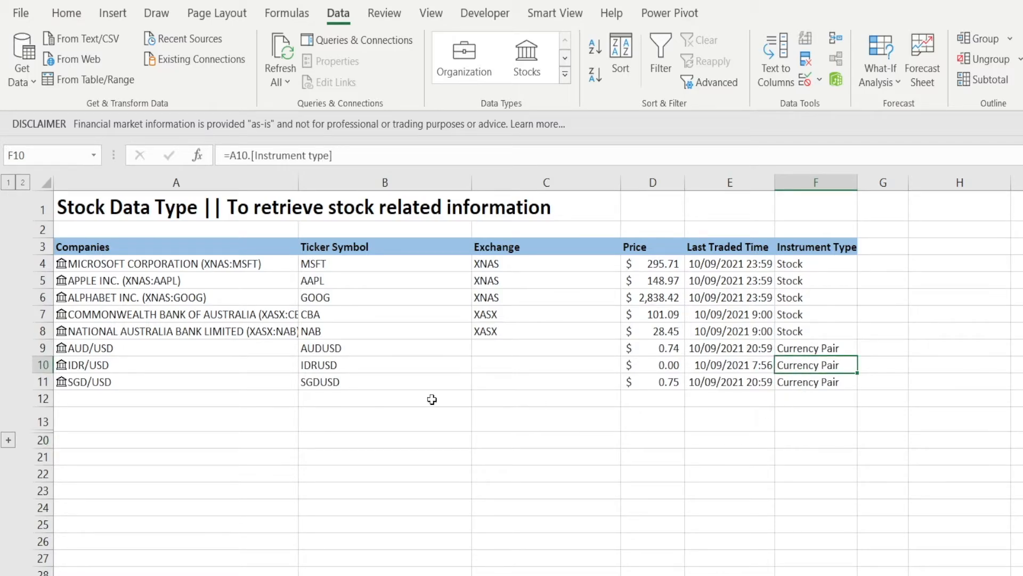
Step: Review the five company rows and view Microsoft's data card
left_click_drag(238, 331, 829, 248)
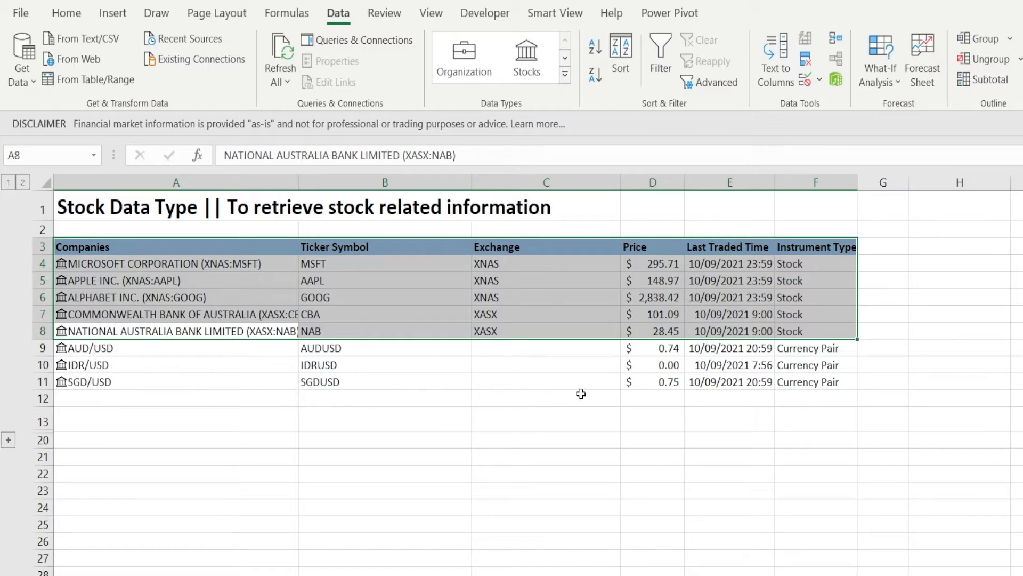
left_click(556, 381)
left_click(253, 265)
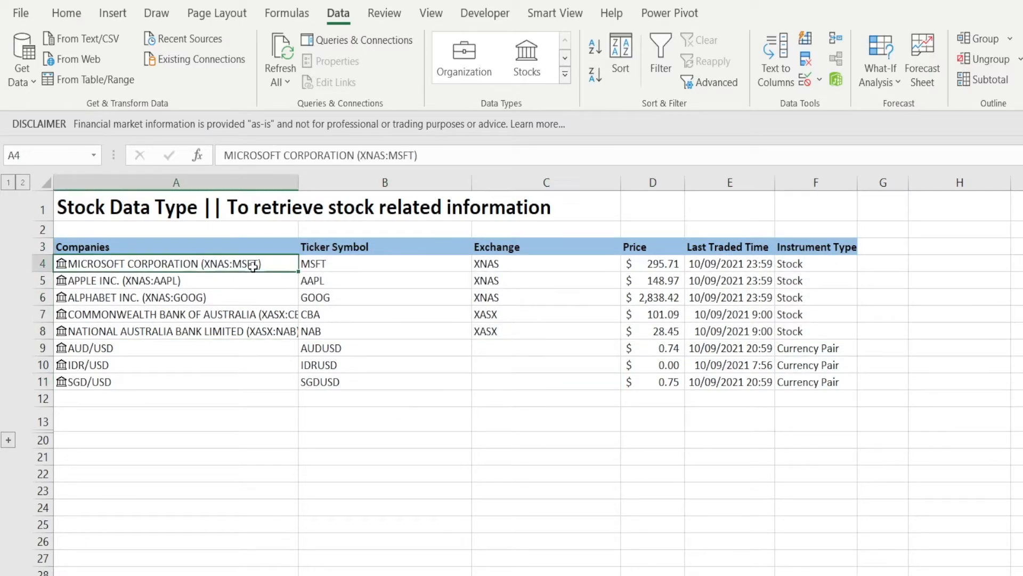
left_click(61, 267)
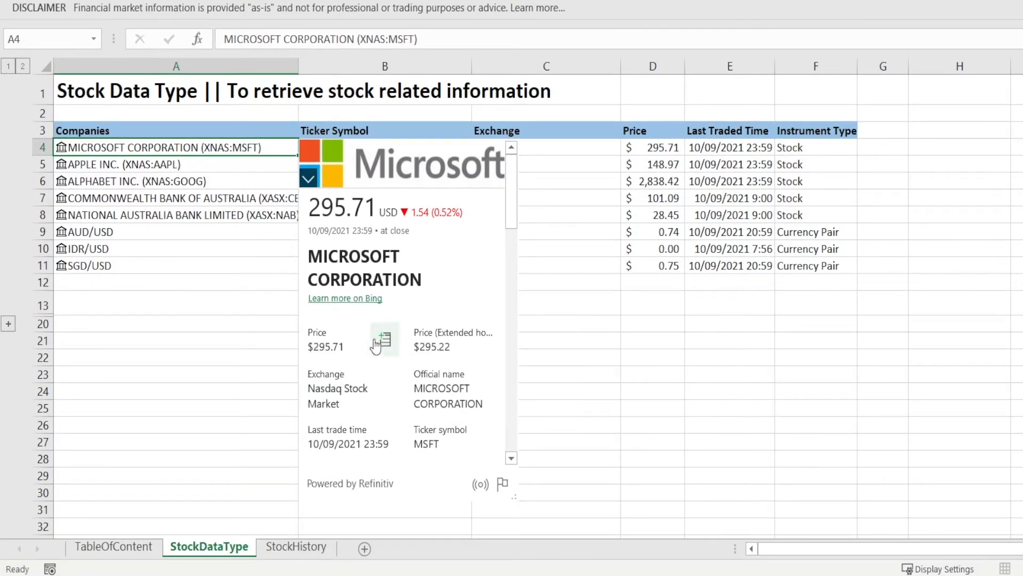
key("Escape")
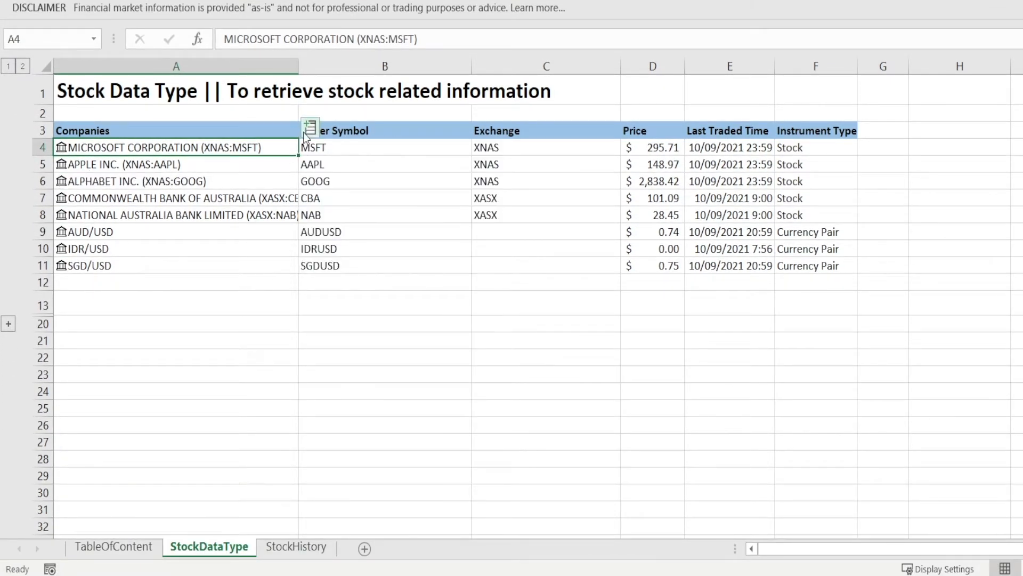
left_click(238, 301)
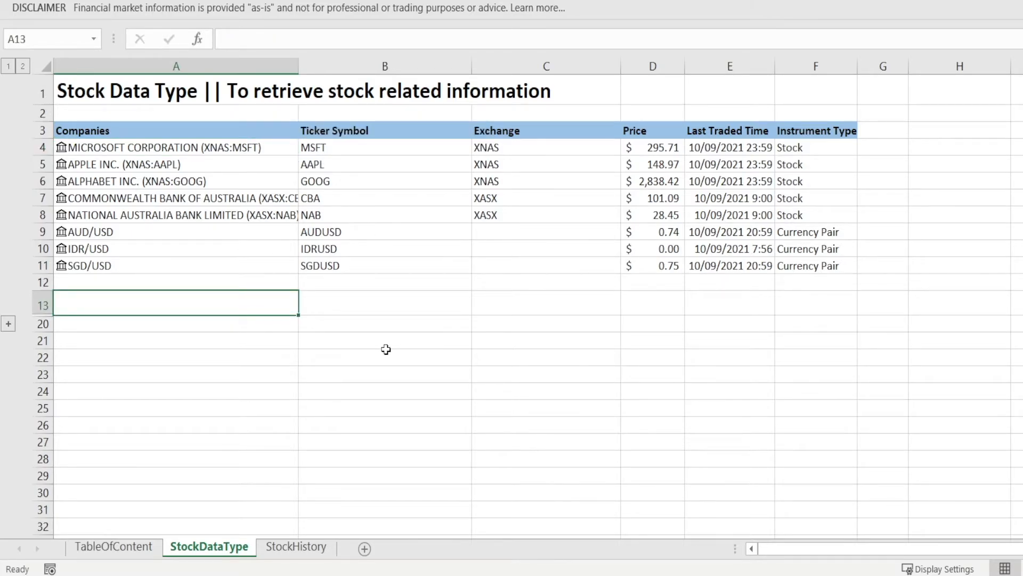
Step: Copy the Companies column A3:A11, including its header, to A20:A28
left_click_drag(157, 265, 170, 134)
key("ctrl+c")
left_click(113, 324)
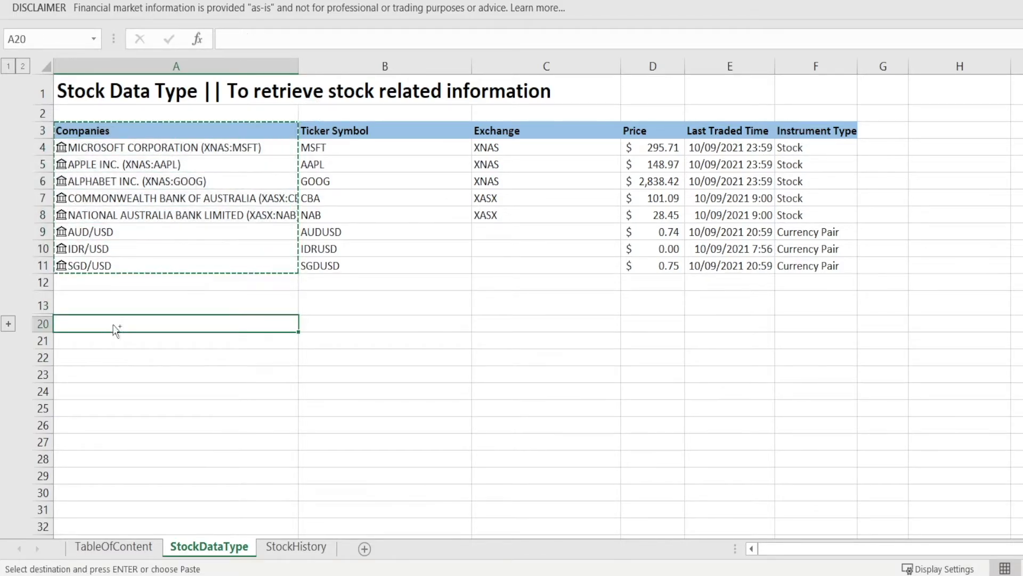
left_click_drag(165, 261, 176, 130)
left_click(123, 328)
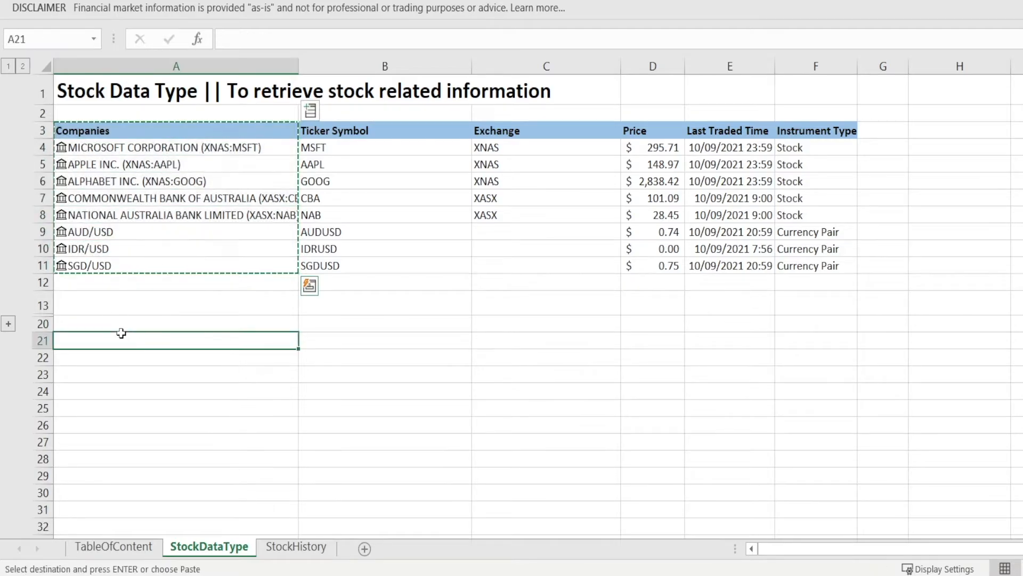
key("ctrl+v")
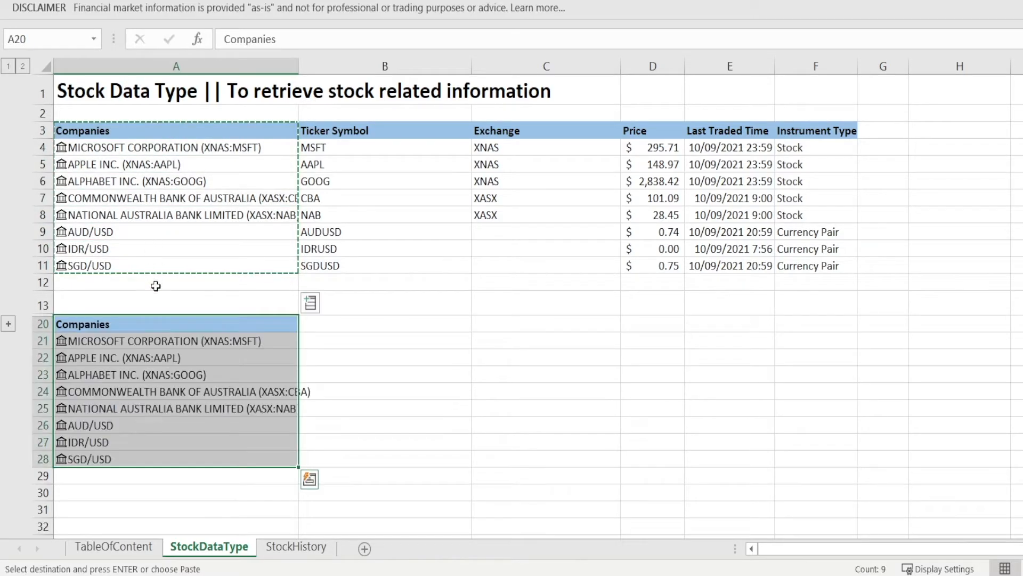
left_click(145, 424)
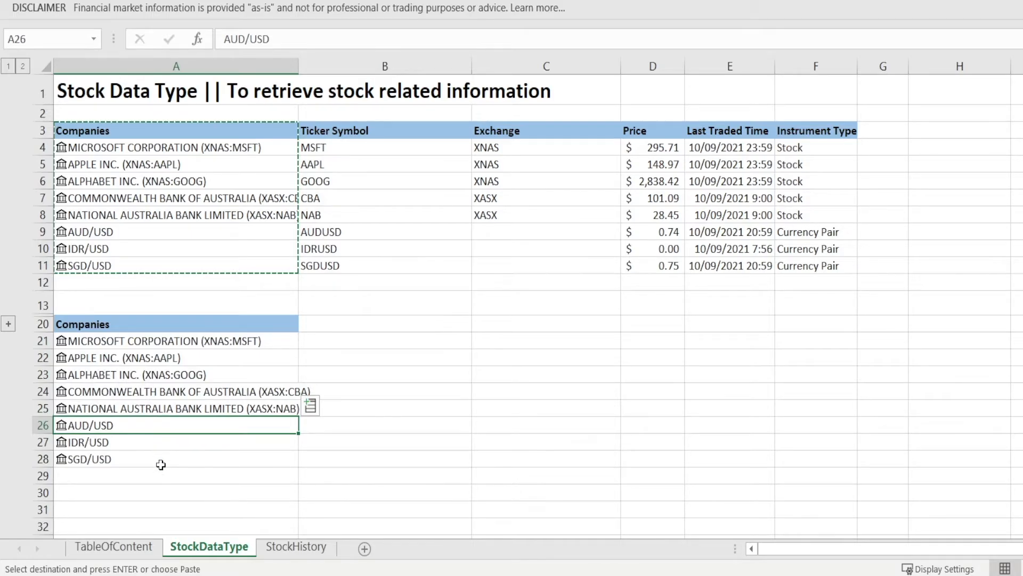
Step: Convert the copied Companies list in A20:A28 into a table with headers
left_click_drag(255, 329, 261, 453)
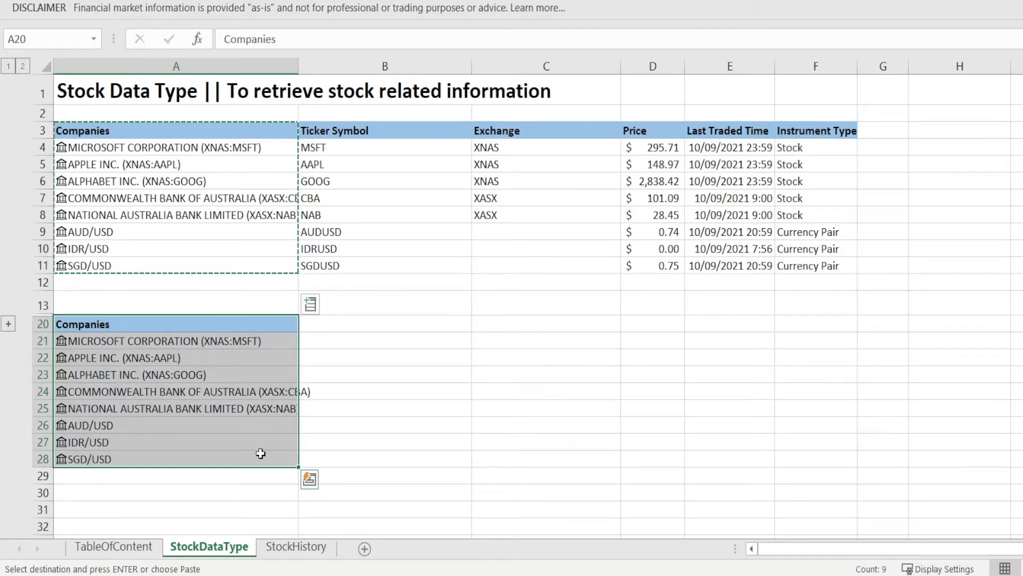
key("ctrl+t")
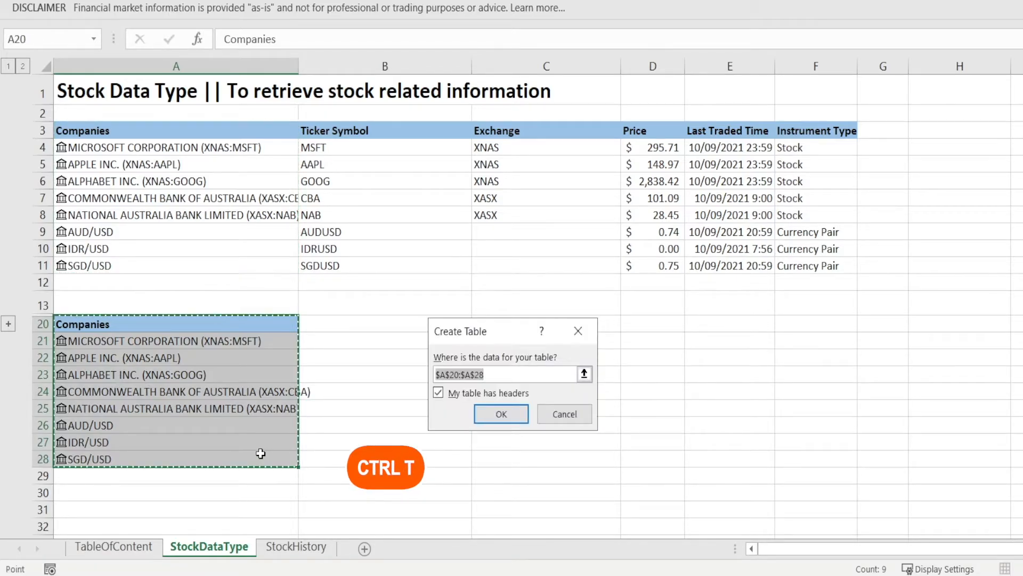
left_click(497, 416)
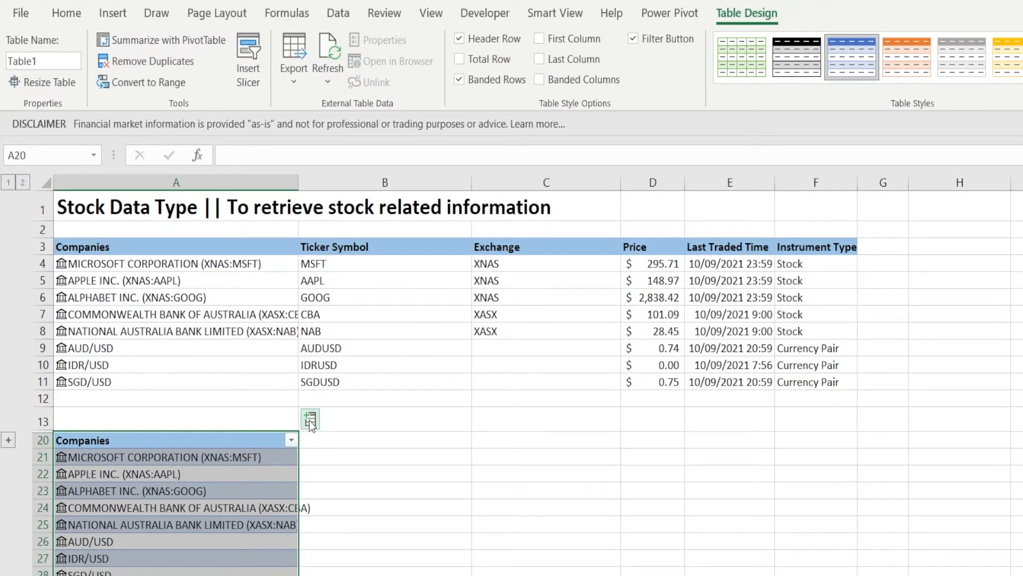
Step: Add the Currency and 52 week high fields as new columns in the Companies table
left_click(310, 421)
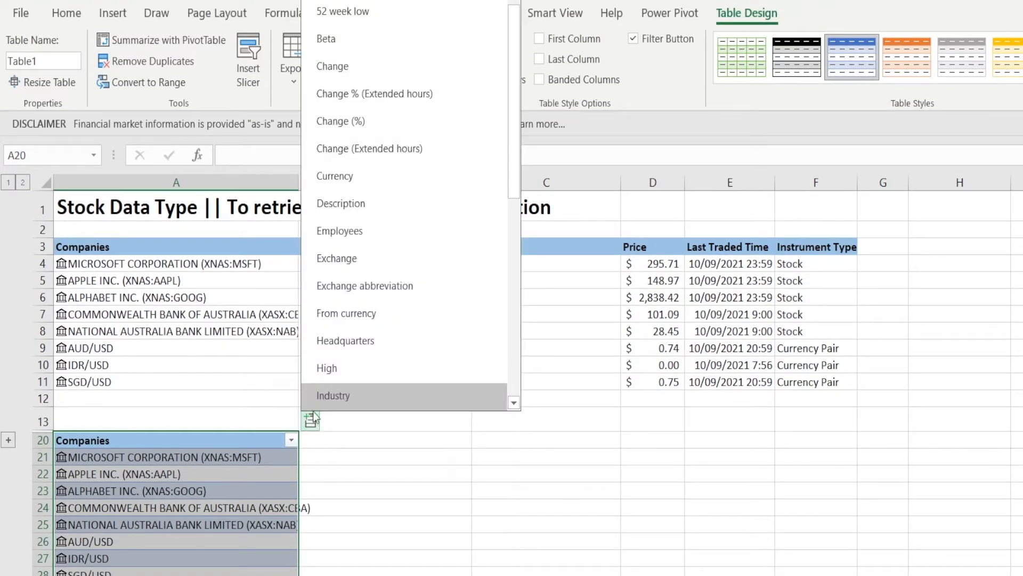
scroll(437, 303, "up", 1)
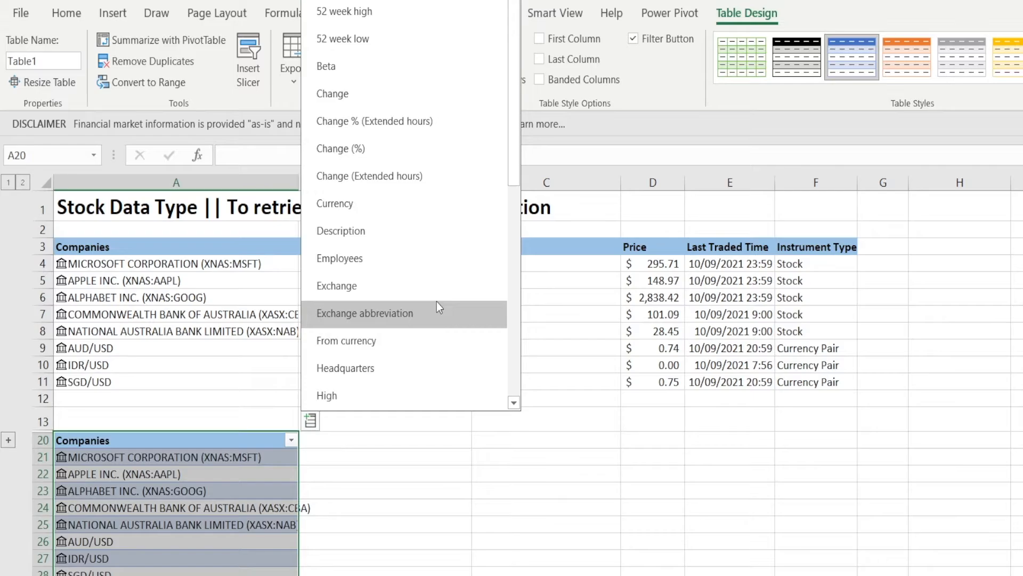
left_click(415, 206)
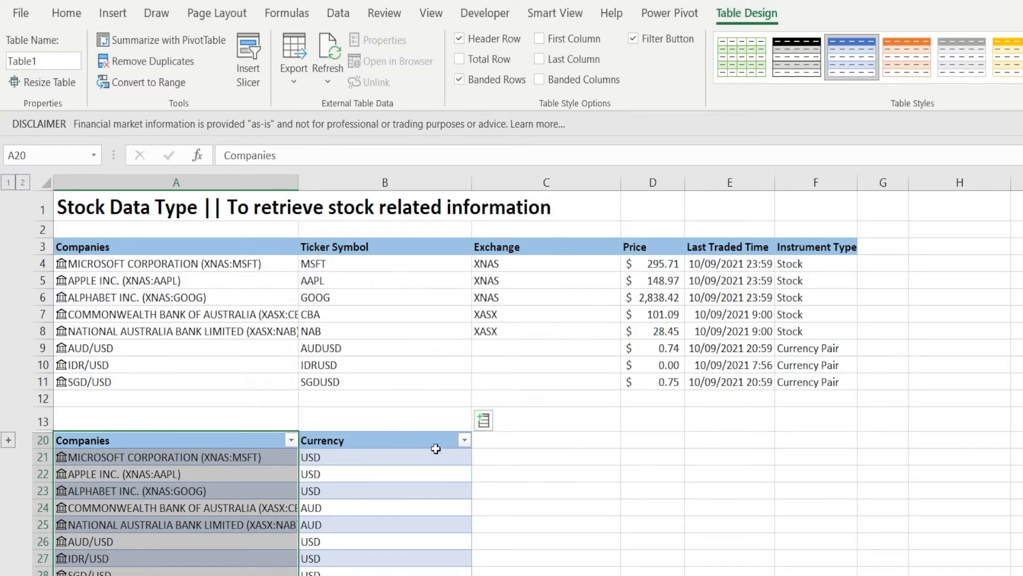
left_click(484, 421)
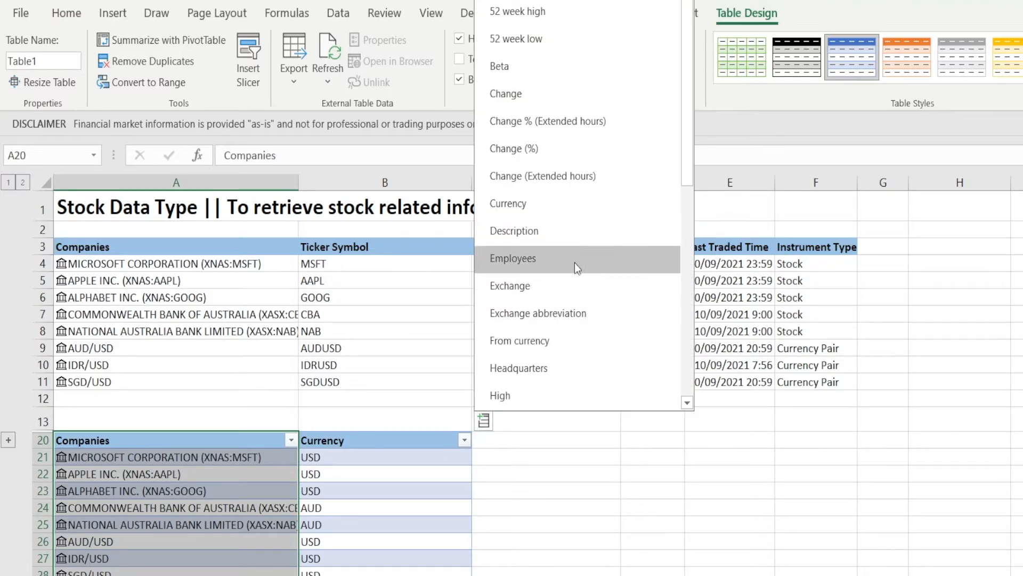
key("Escape")
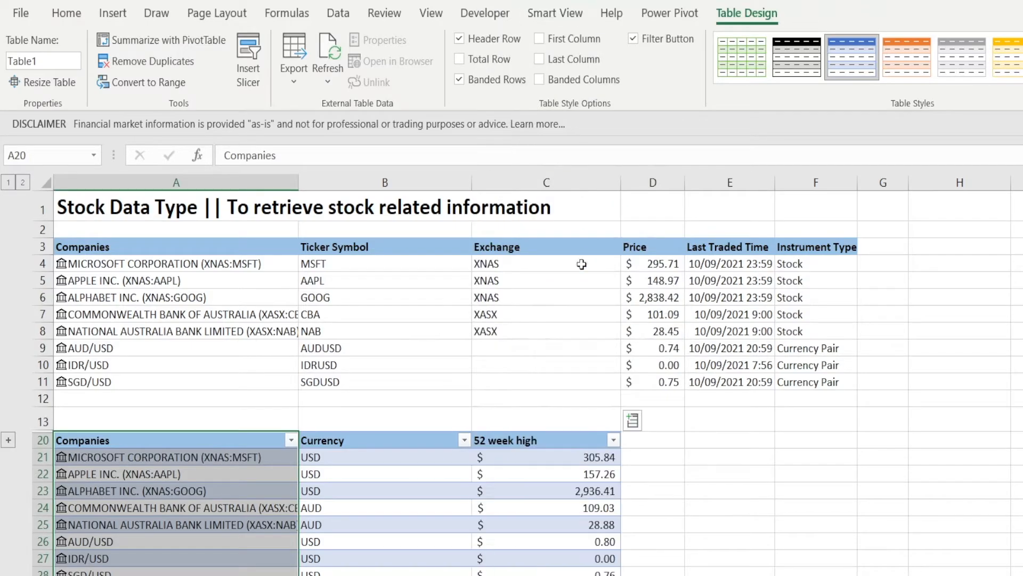
Step: Add the 52 week low field as the next column of the Companies table
left_click(613, 439)
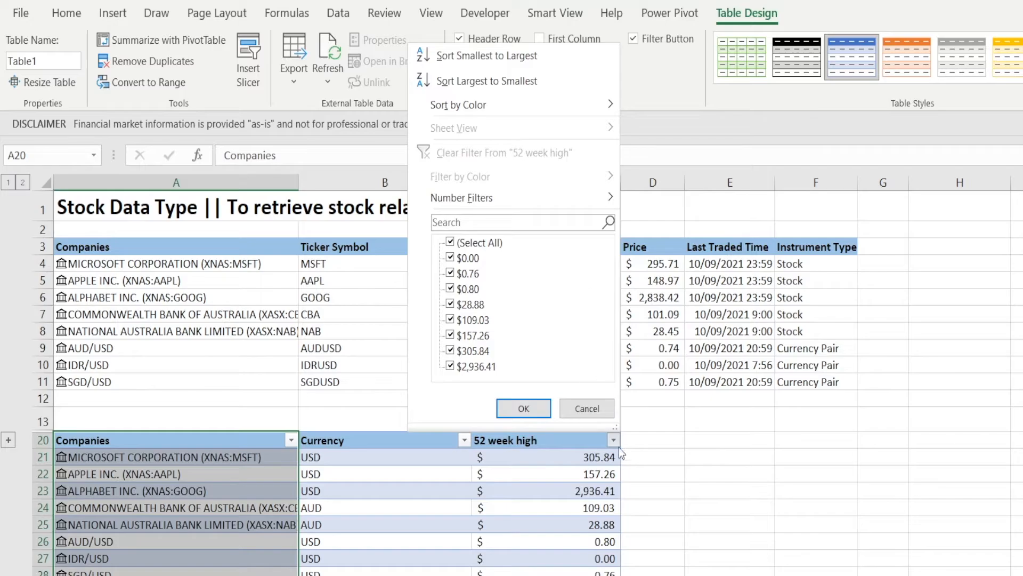
left_click(588, 408)
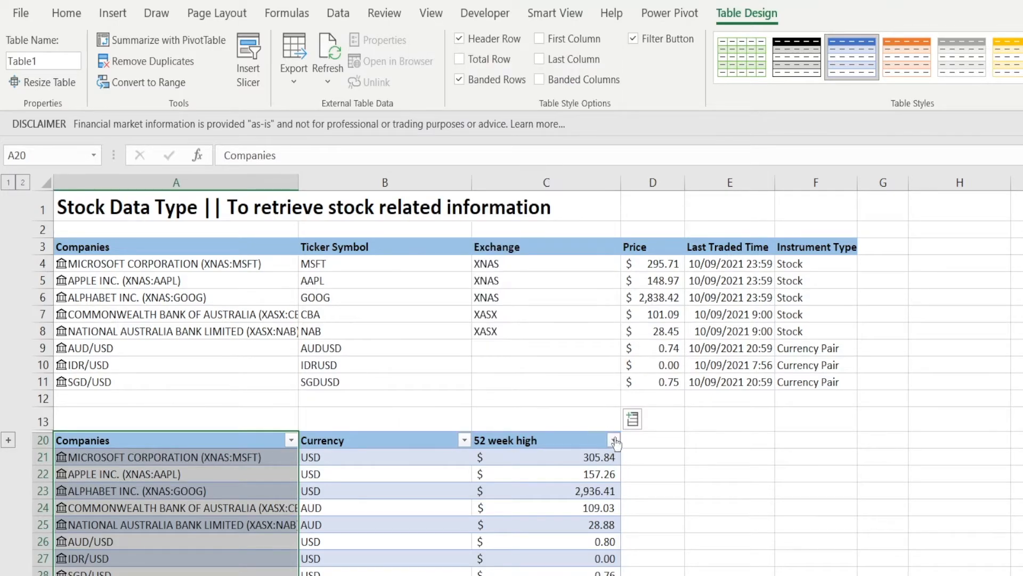
left_click(633, 419)
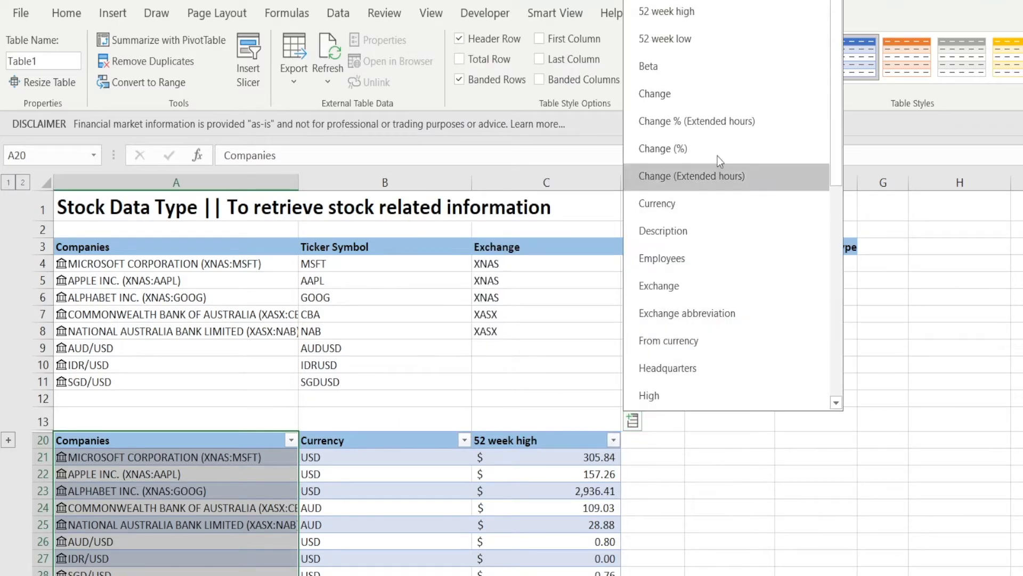
left_click(698, 39)
Step: Add the Market cap field to the Companies table and widen column E to fit its values
left_click(695, 425)
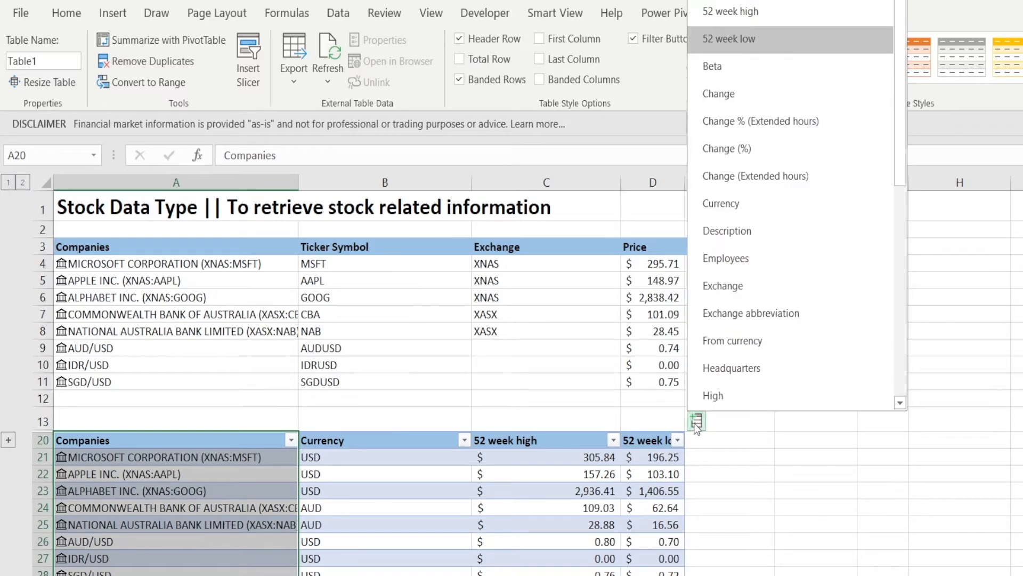
scroll(783, 297, "down", 3)
scroll(784, 296, "down", 2)
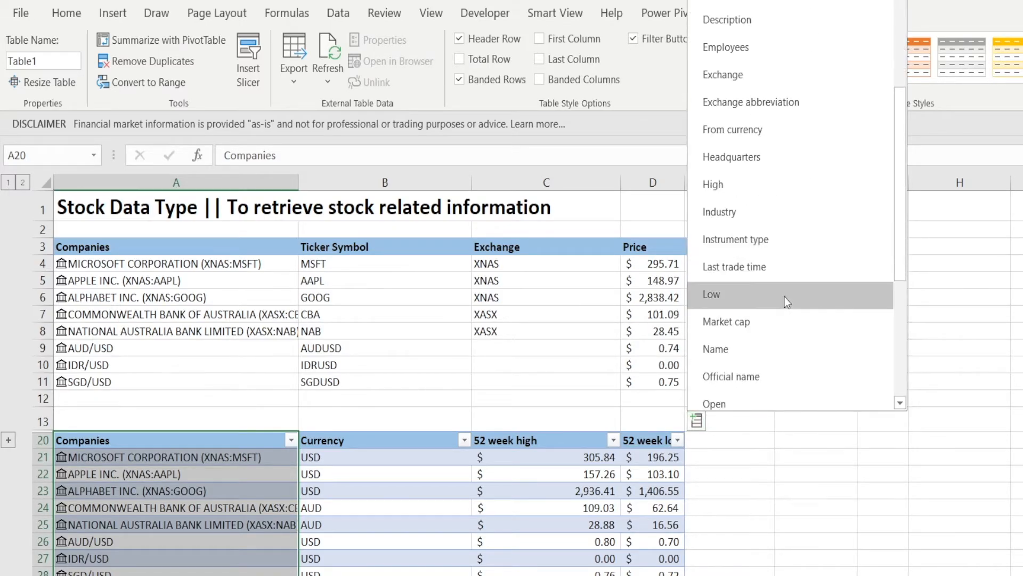
left_click(774, 328)
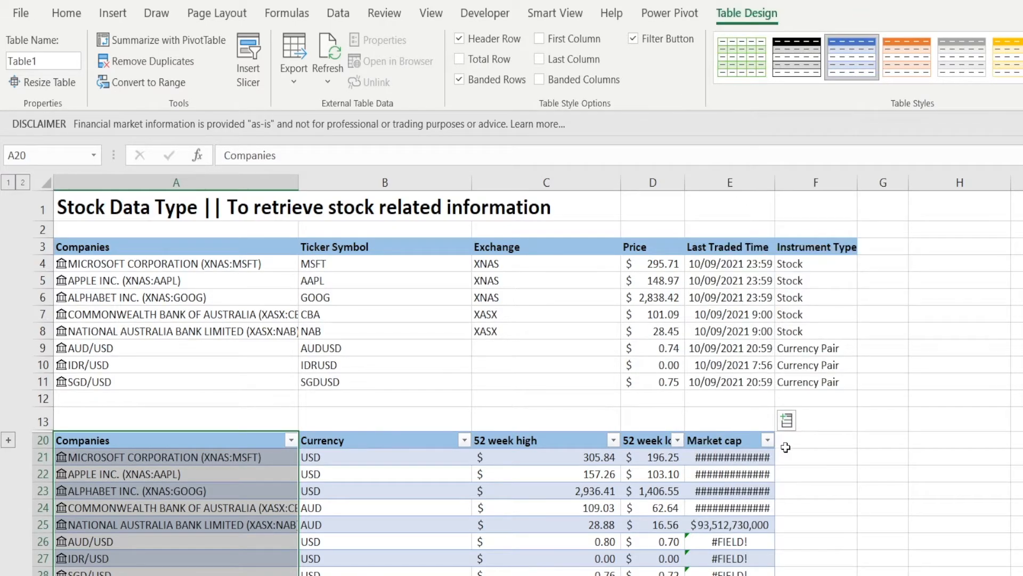
left_click_drag(772, 178, 792, 177)
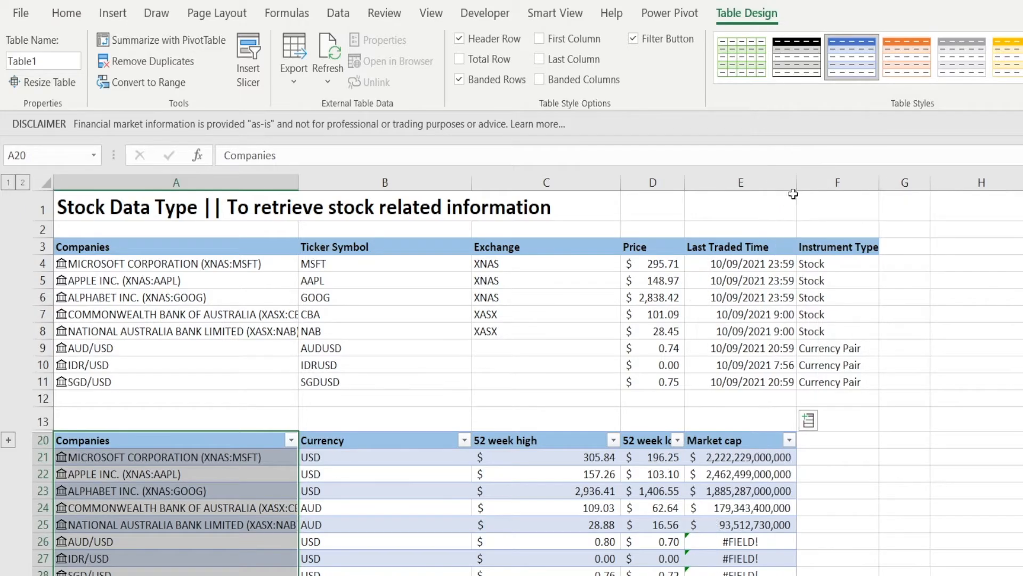
Step: Add the P/E field as the next column of the Companies table
left_click(789, 440)
left_click(789, 440)
left_click(808, 421)
scroll(932, 352, "down", 3)
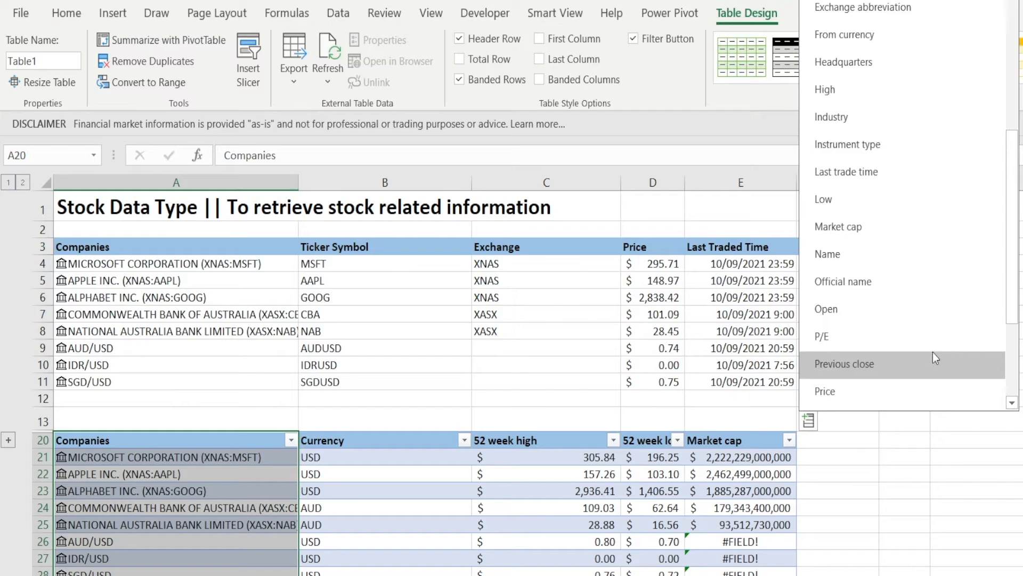
scroll(936, 304, "down", 2)
scroll(942, 324, "down", 1)
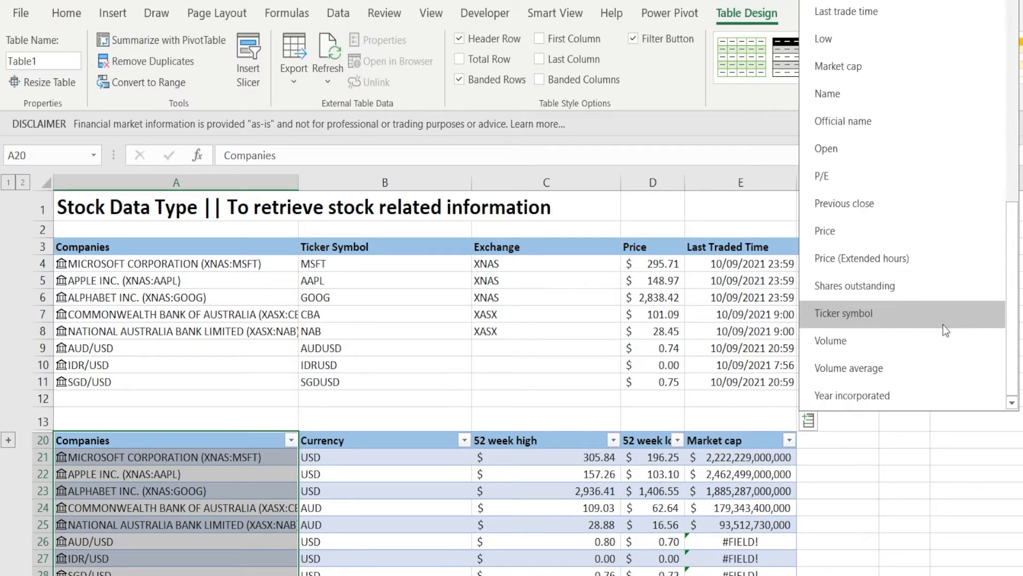
left_click(913, 171)
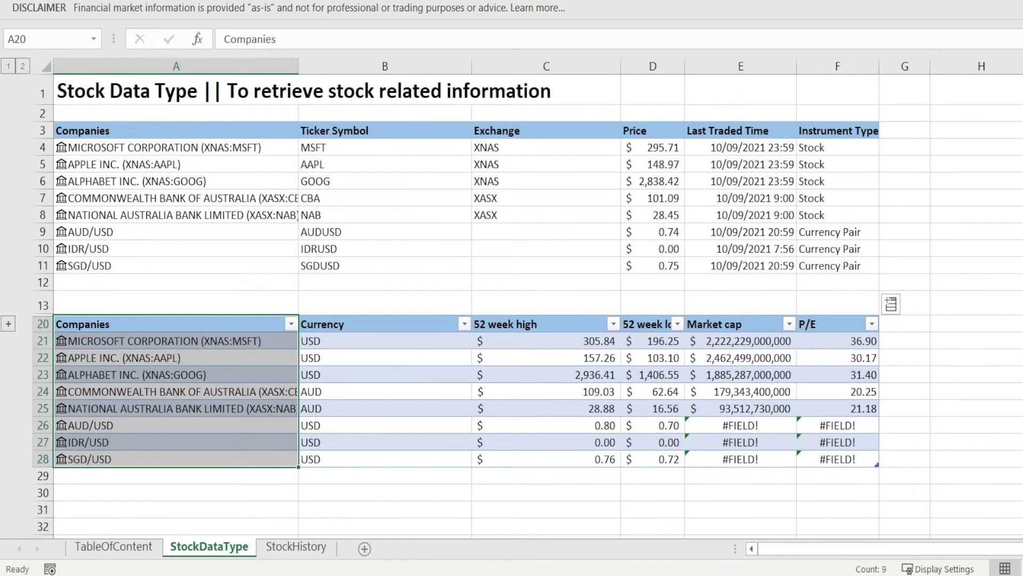
Step: Clear the Market cap and P/E cells of the three currency pairs, E26:F28
left_click(1022, 474)
left_click_drag(735, 426, 830, 459)
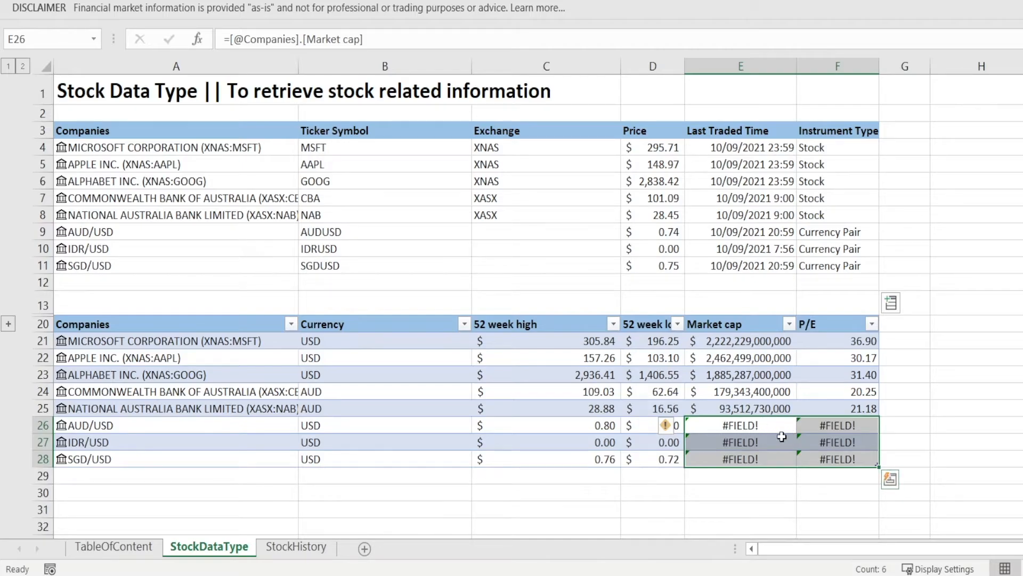
key("Delete")
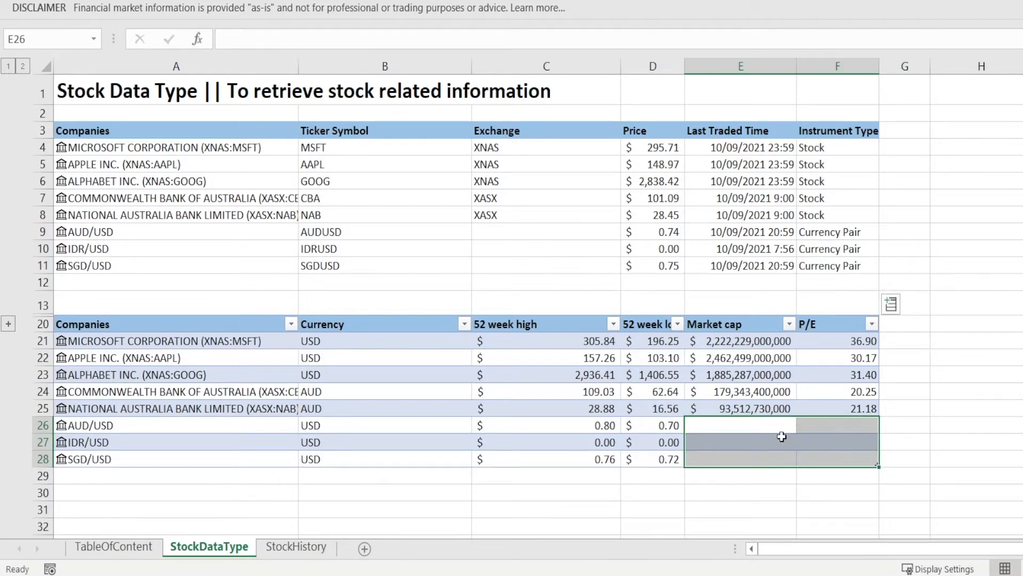
left_click(648, 494)
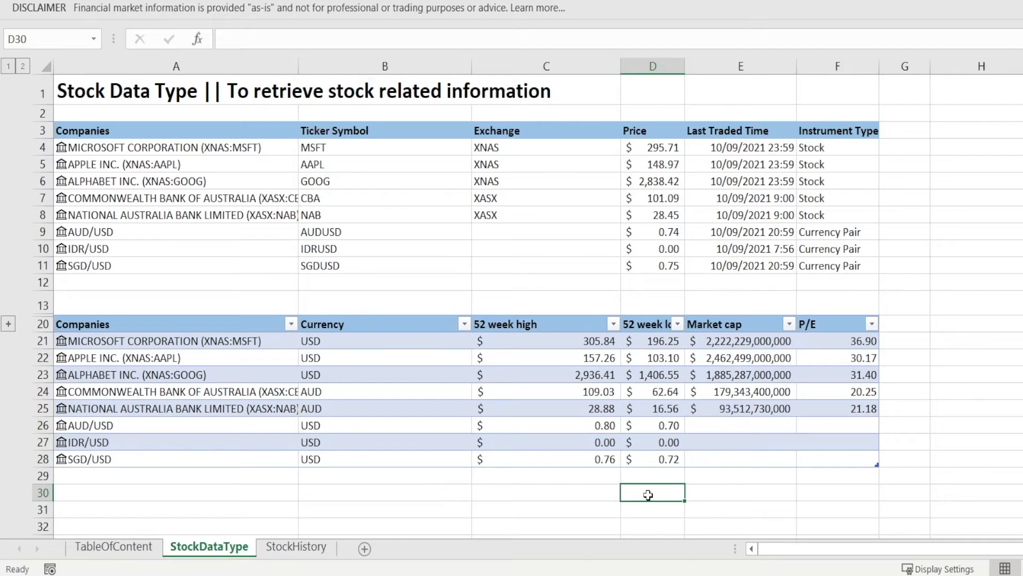
Step: View Microsoft's data card from cell A21 and look through its available fields and description
left_click(160, 341)
left_click(62, 342)
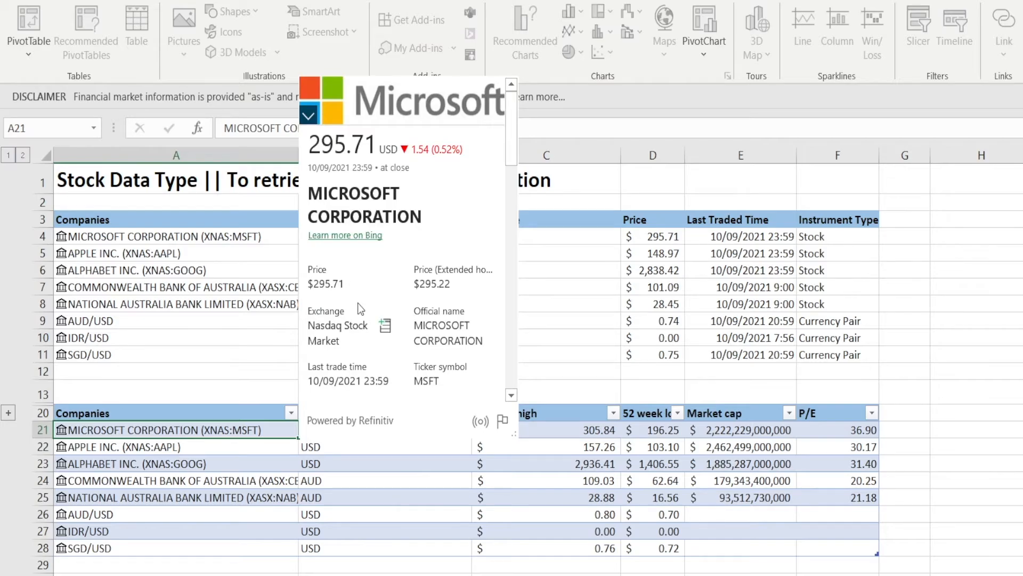
scroll(357, 303, "down", 5)
scroll(357, 302, "down", 2)
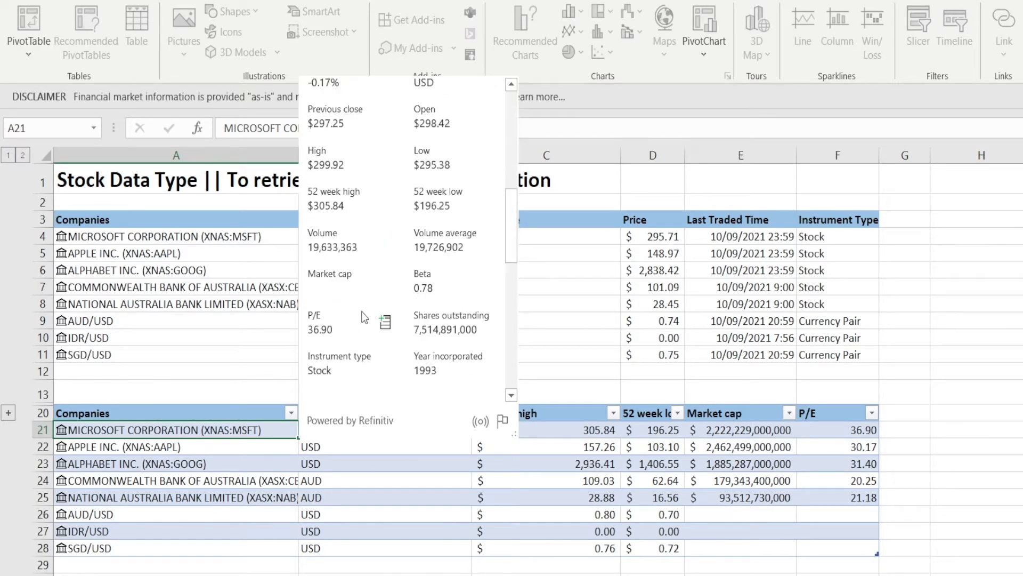
scroll(352, 309, "down", 2)
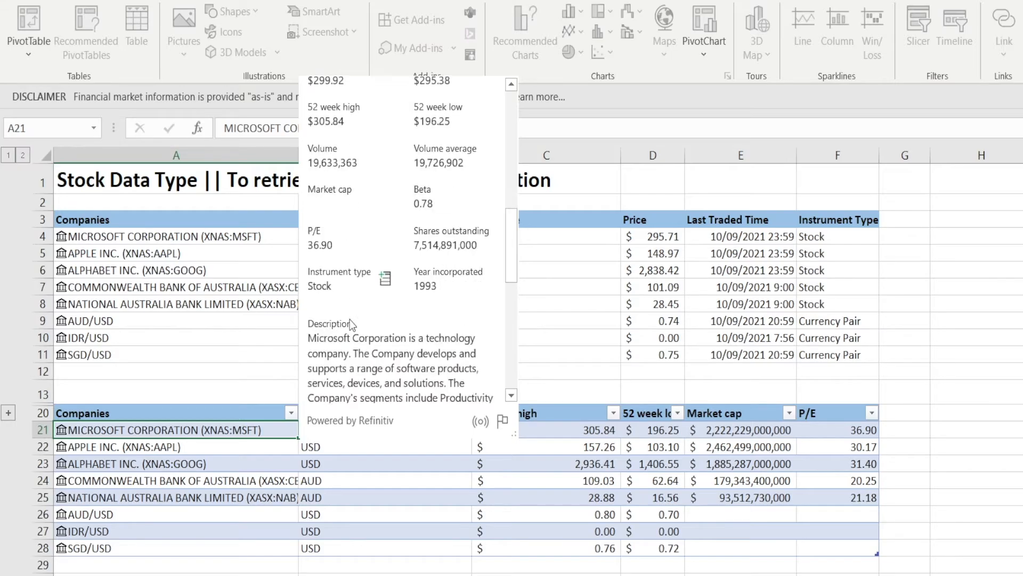
scroll(352, 305, "up", 9)
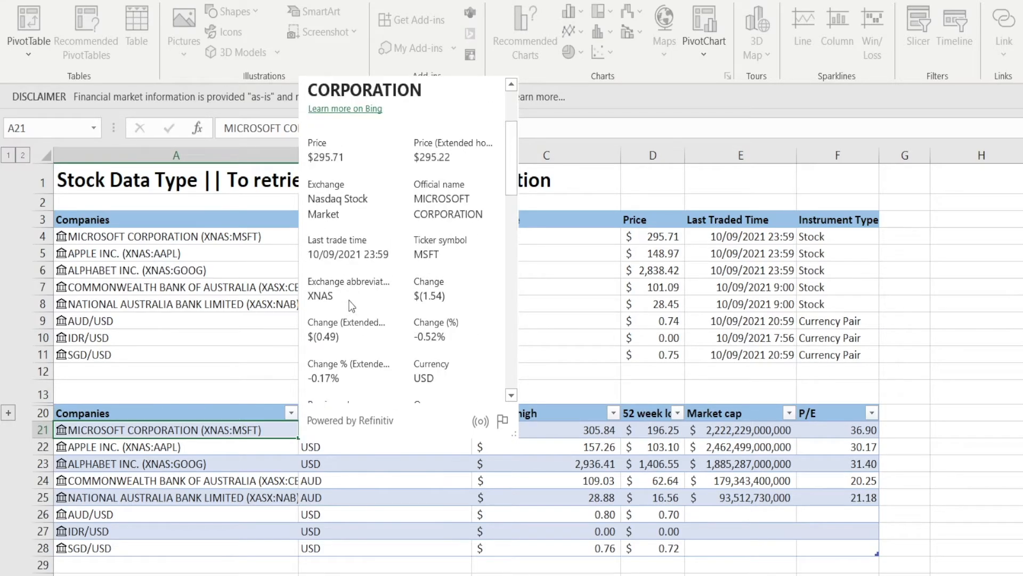
mouse_move(364, 330)
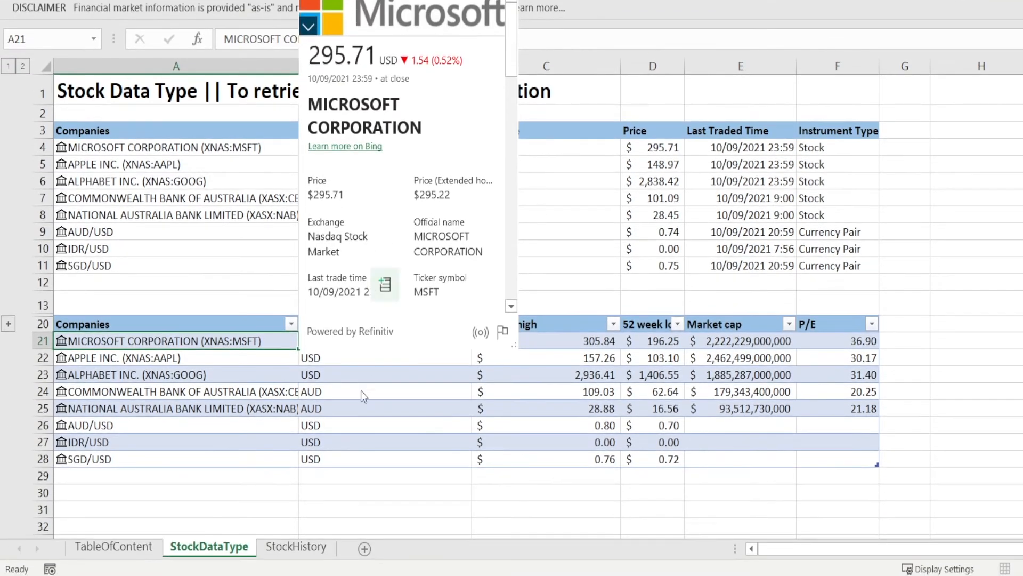
Step: Go to the StockHistory sheet, review the spilled price history and clear the STOCKHISTORY formula from A8
left_click(298, 548)
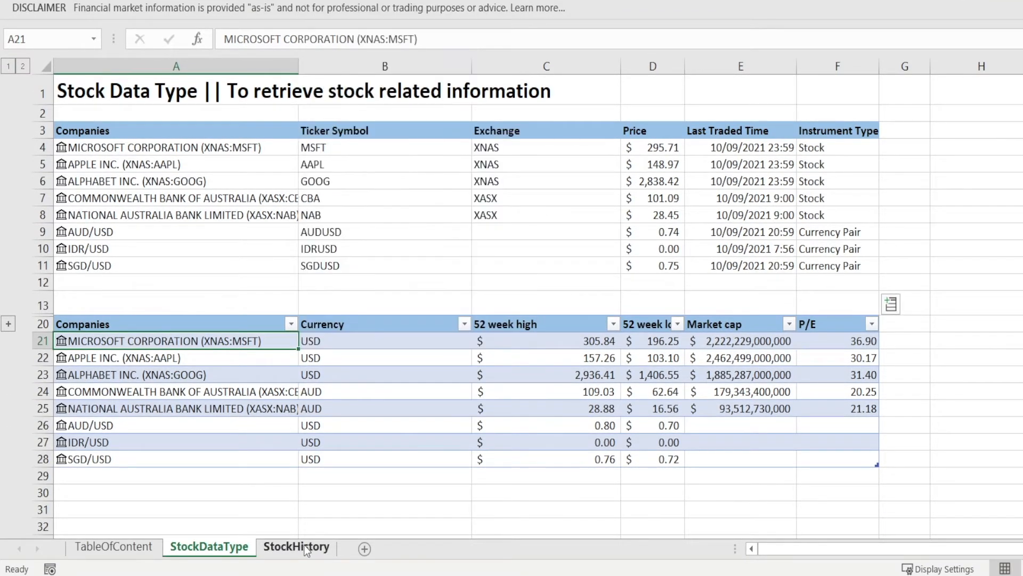
left_click(295, 547)
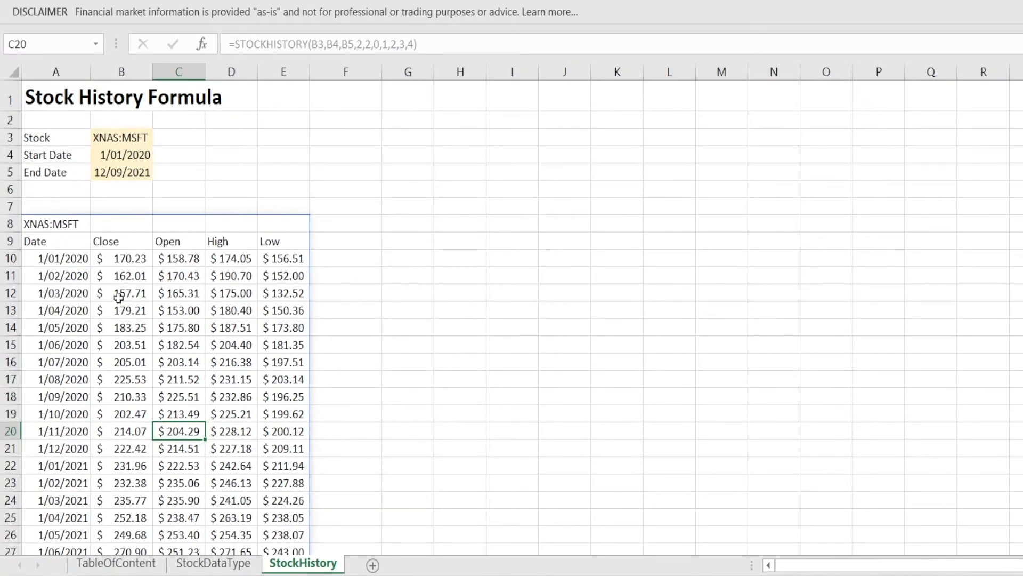
left_click(59, 225)
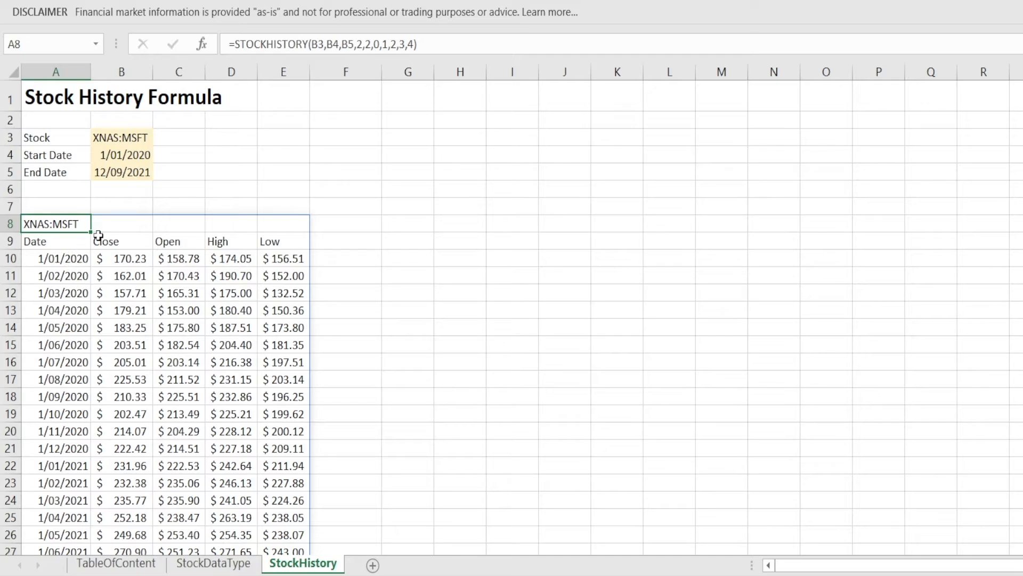
scroll(276, 469, "down", 2)
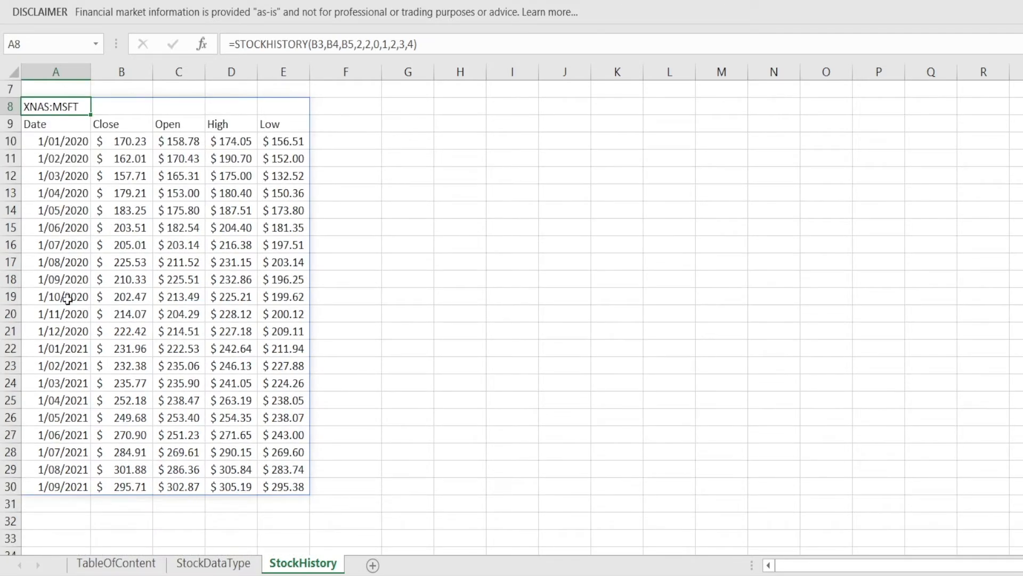
scroll(120, 249, "up", 2)
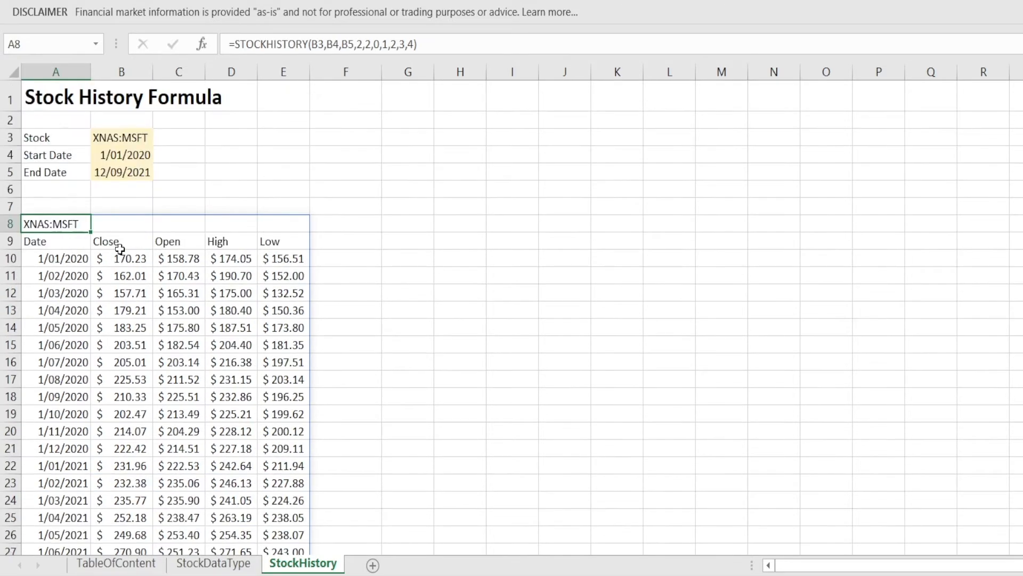
left_click(448, 42)
left_click_drag(448, 41, 167, 40)
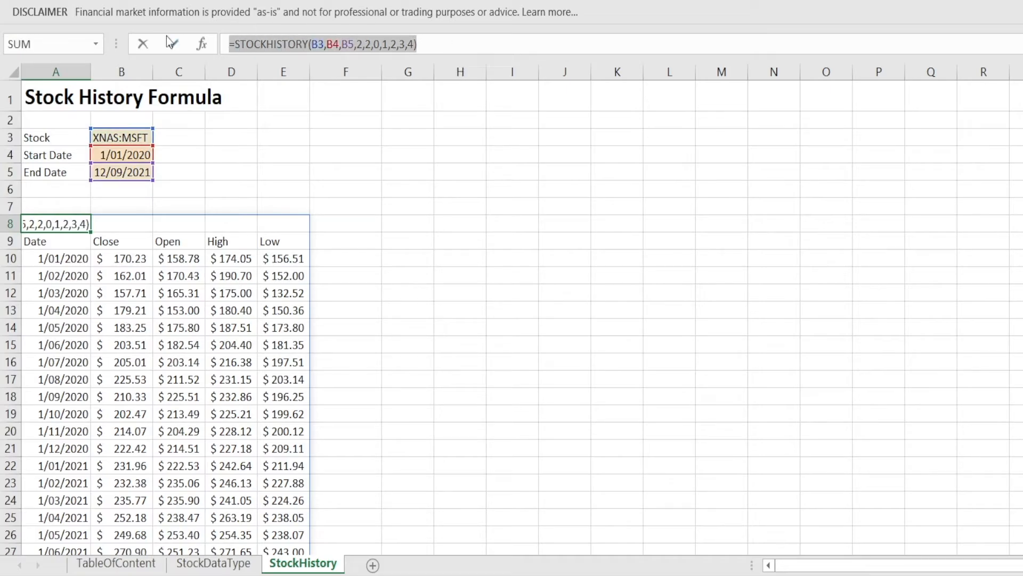
key("Delete")
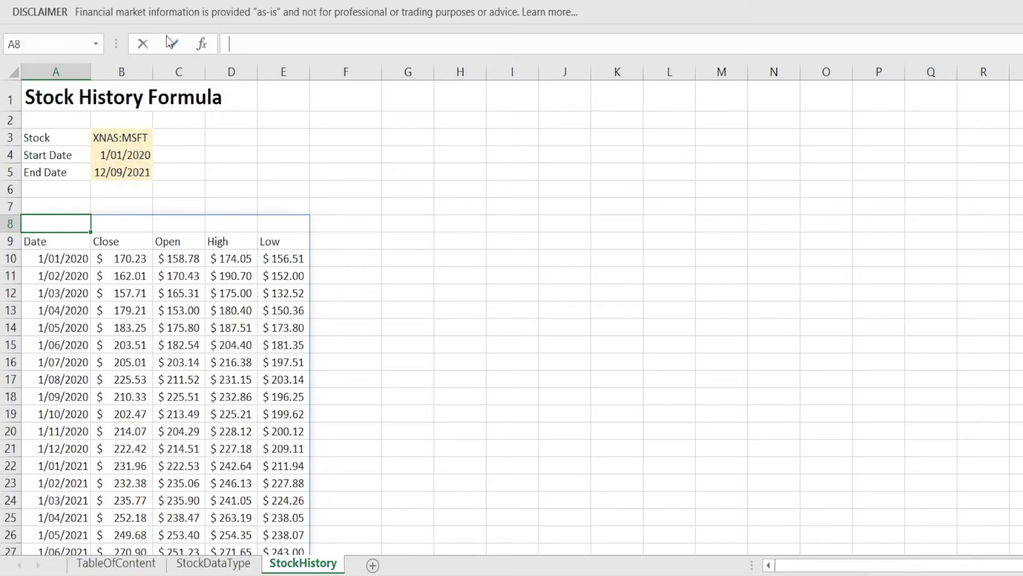
key("Return")
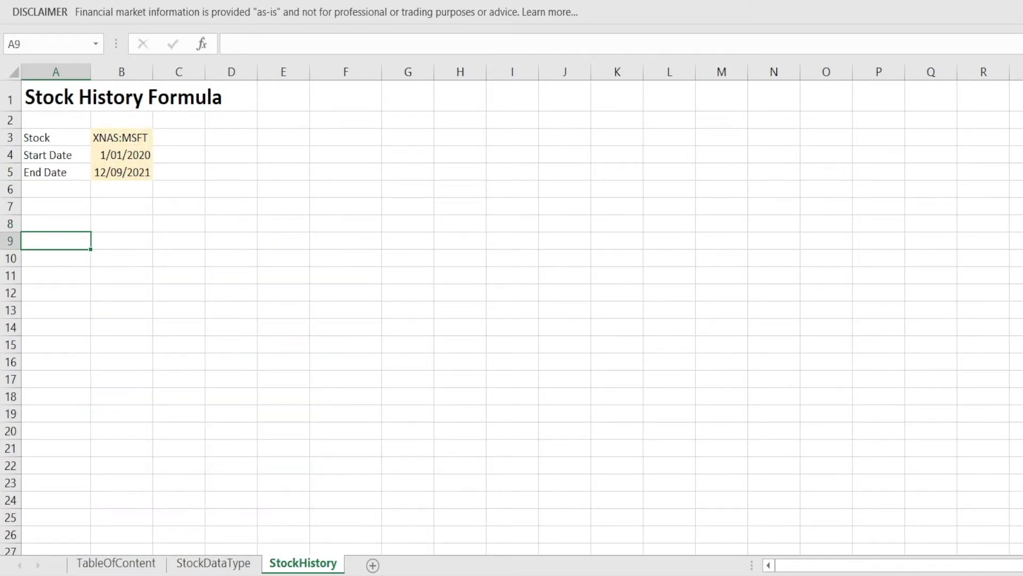
Step: Start a STOCKHISTORY formula in A8 with B3 as the stock, B4 as the start date and B5 as the end date
left_click(60, 230)
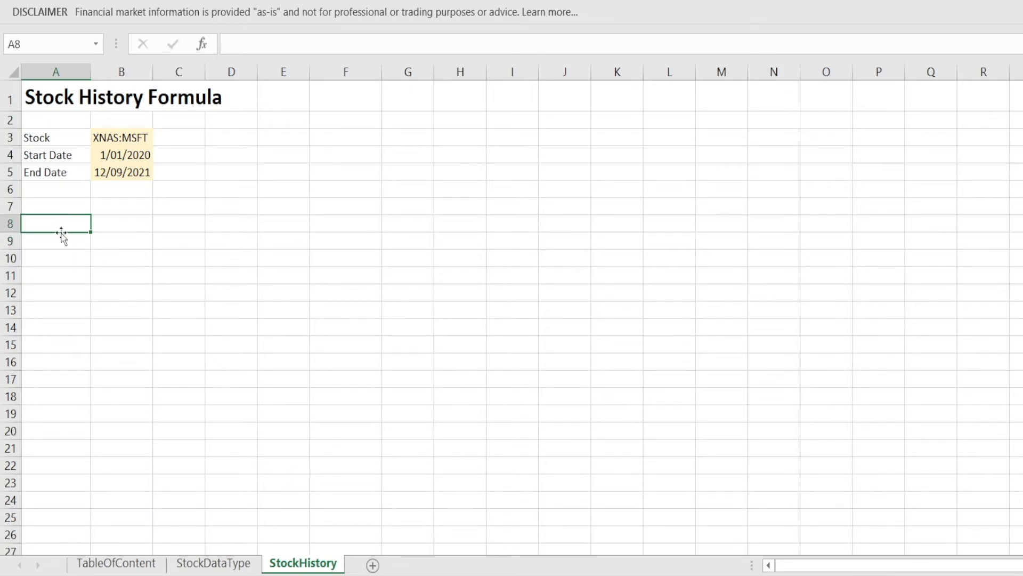
type("=stockhistory(")
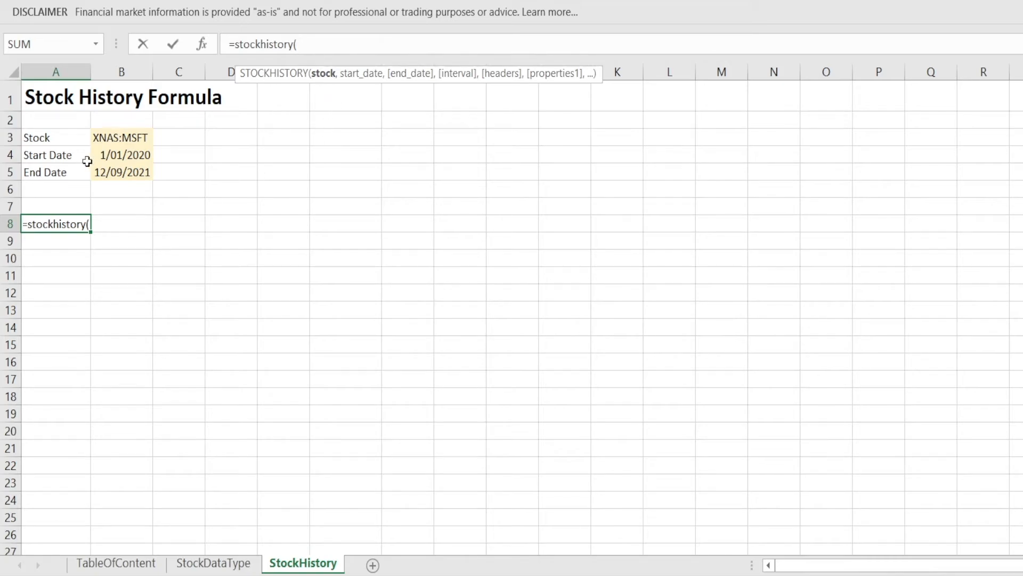
left_click(126, 136)
type(",")
left_click(126, 155)
type(",")
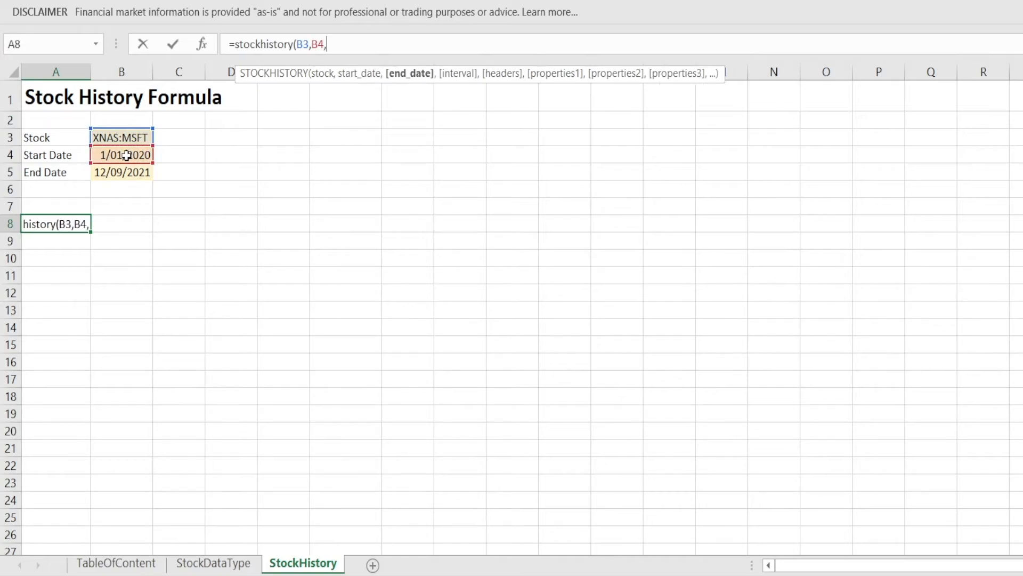
left_click(117, 169)
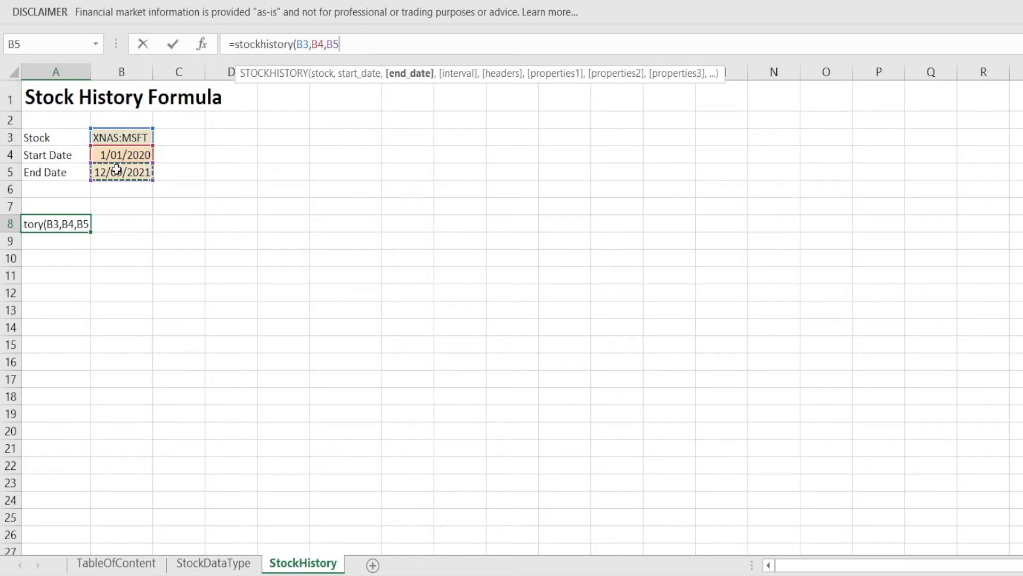
type(",")
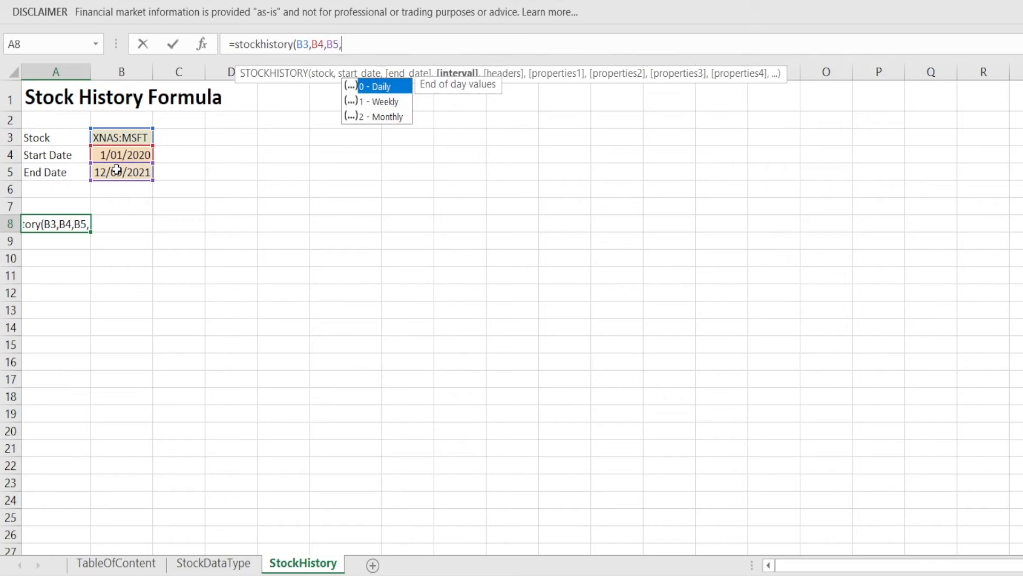
Step: Set the formula's interval argument to 2 - Monthly and its headers argument to 1 - Show header
double_click(398, 117)
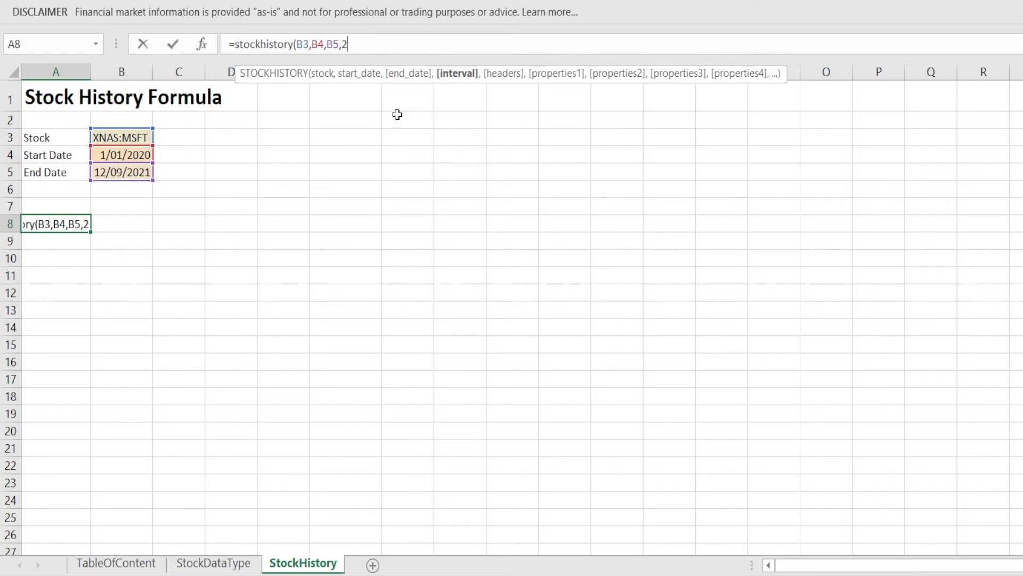
type(",")
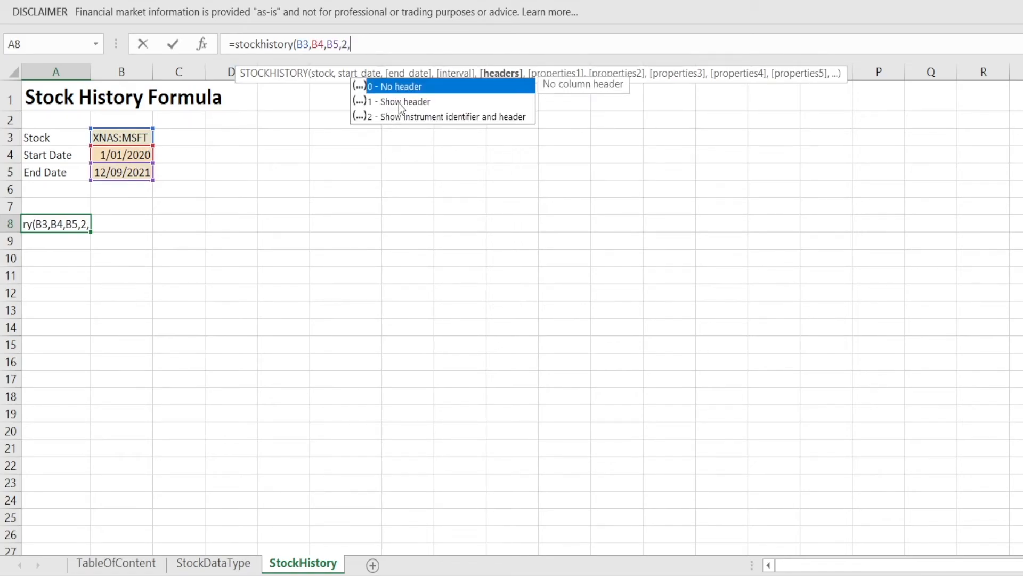
double_click(400, 102)
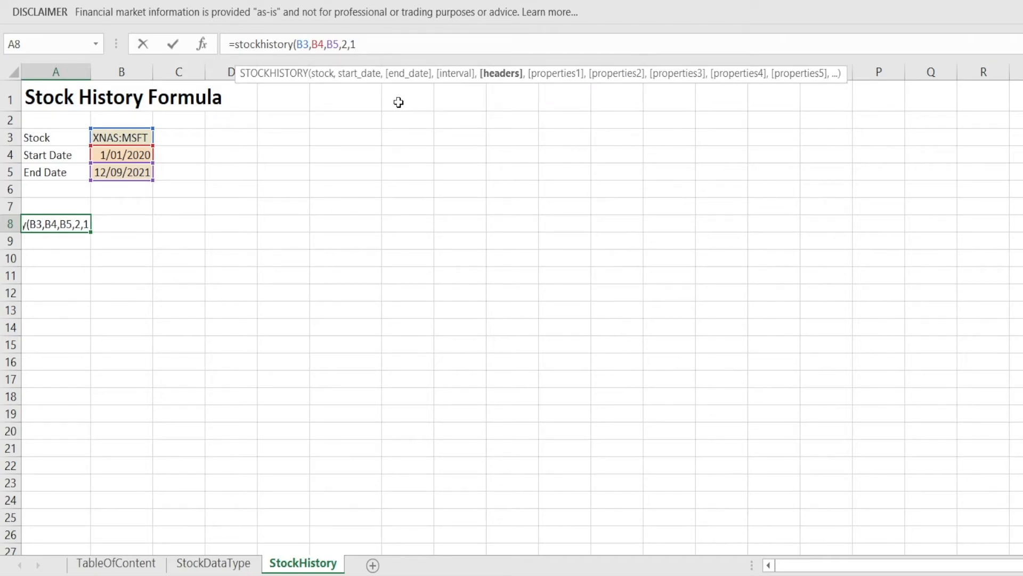
type(",")
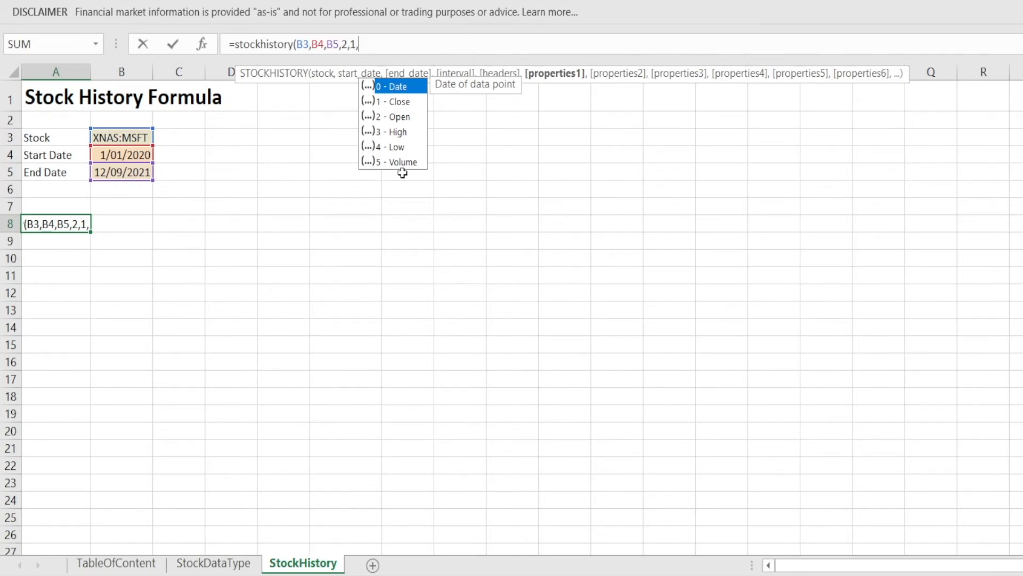
Step: Complete the formula with properties 0,1,2,3,4,5 for date, close, open, high, low and volume, and look over the spilled history
type("0,")
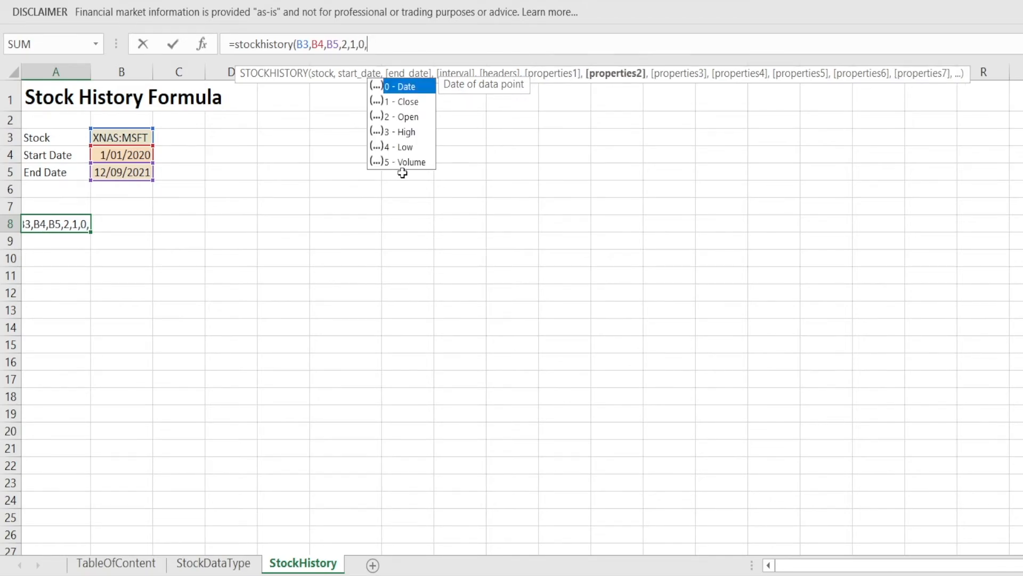
type("1")
type(",2")
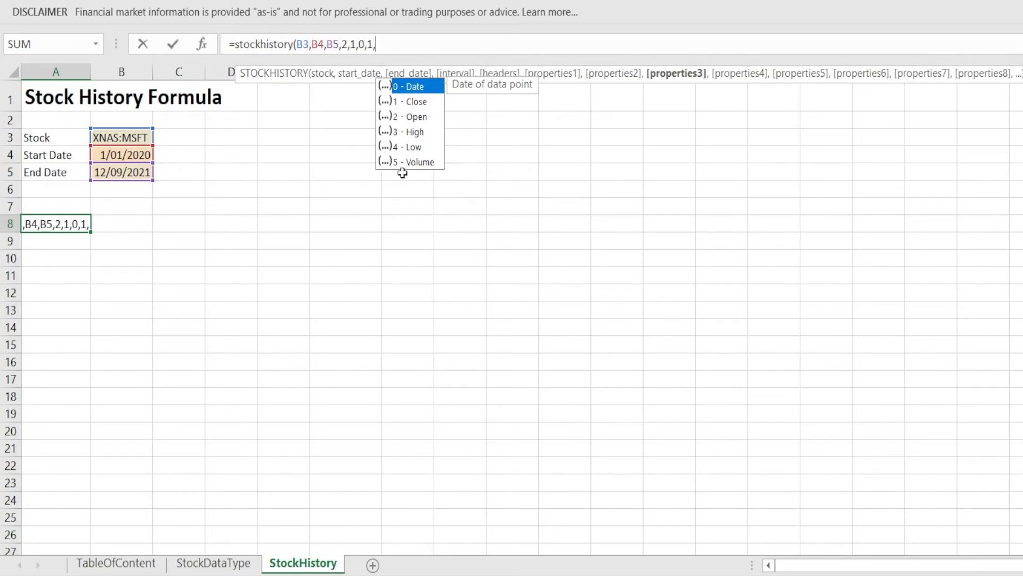
type(",3,4,")
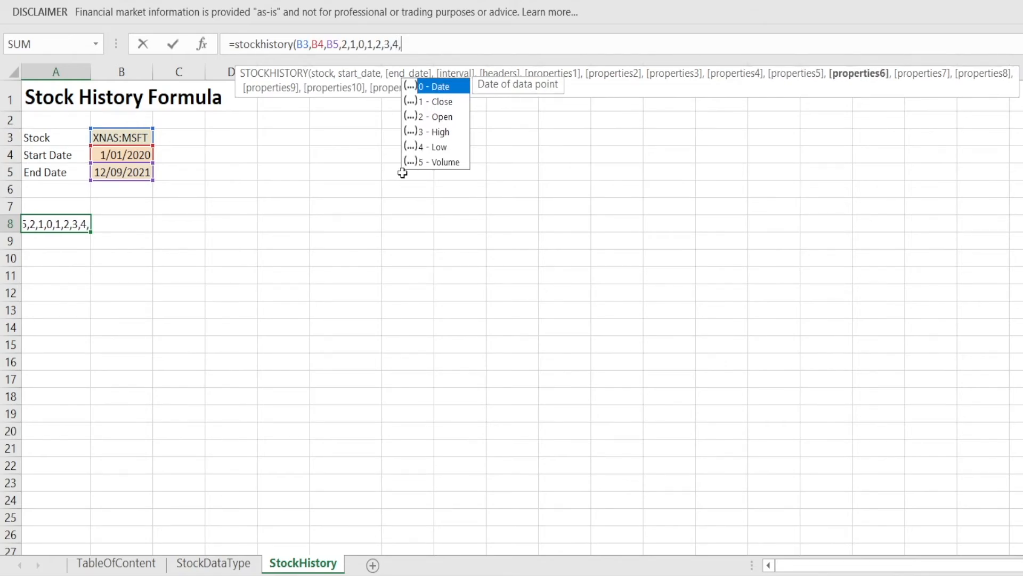
type("5")
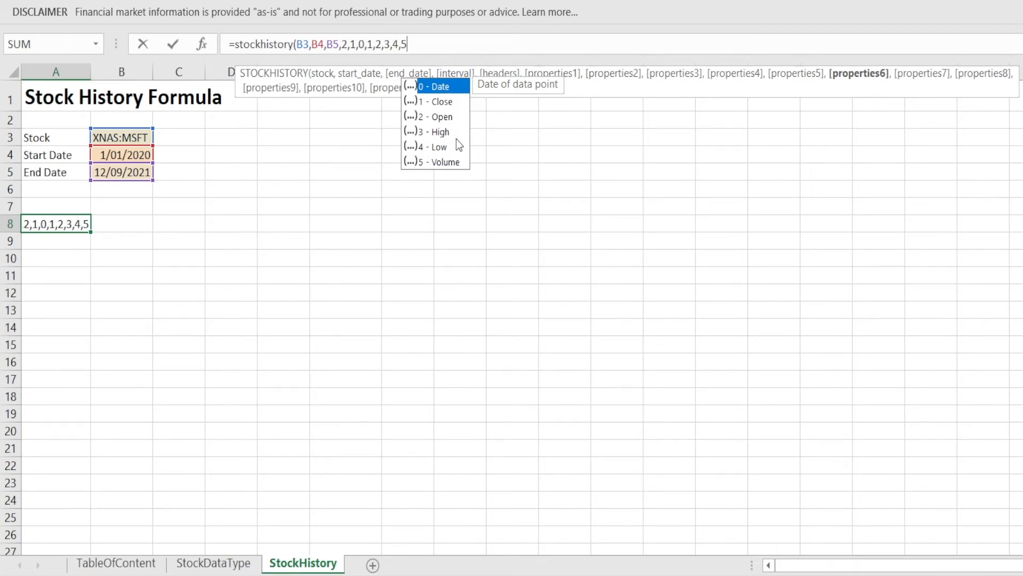
type(")")
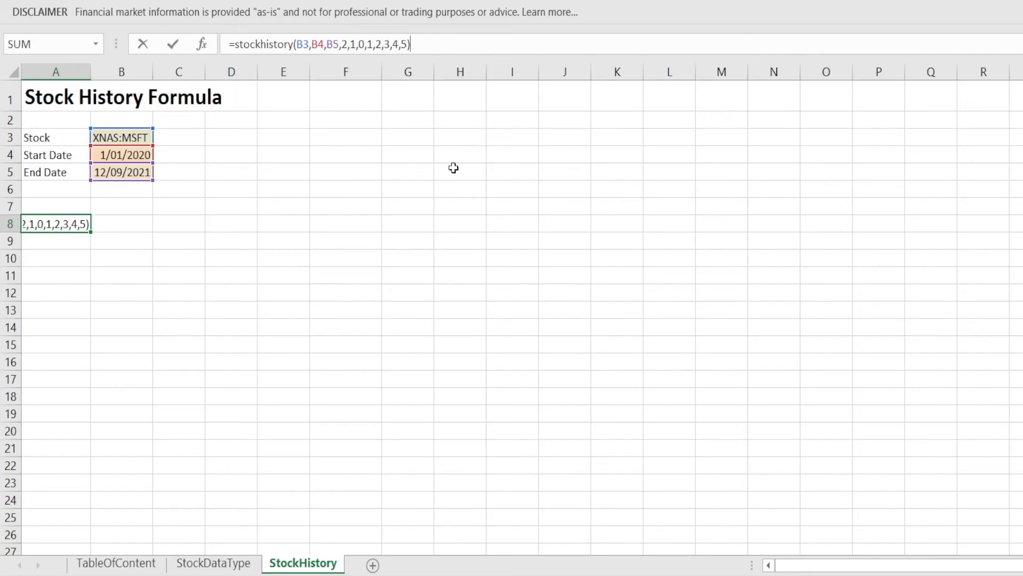
key("Return")
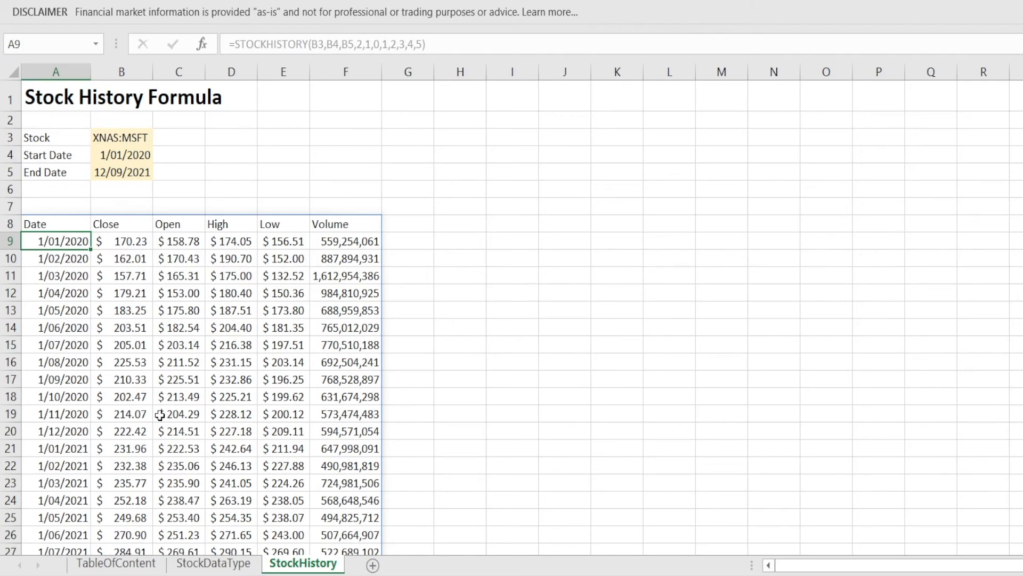
scroll(389, 414, "down", 3)
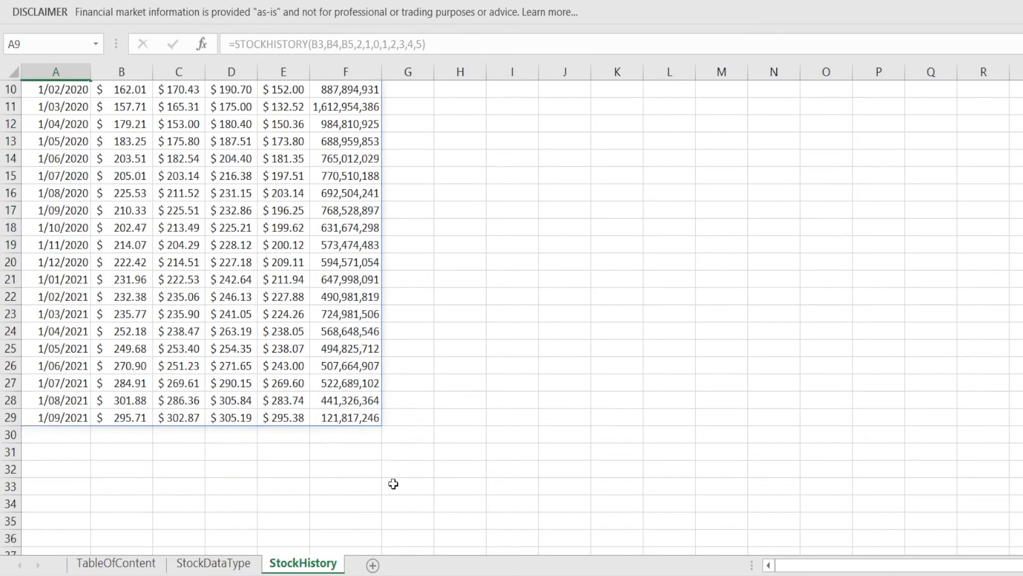
scroll(393, 484, "up", 3)
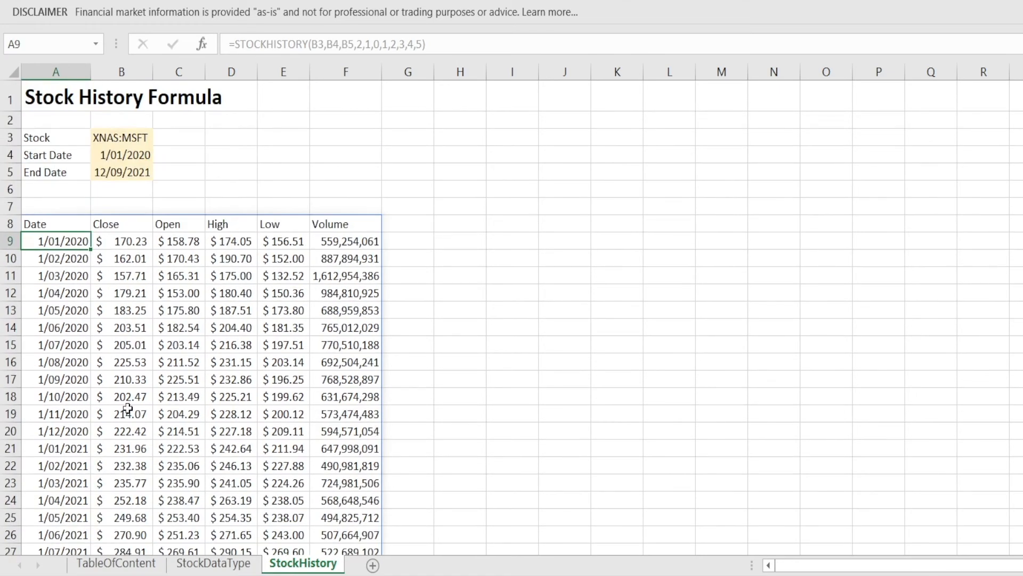
Step: Copy XNAS:AAPL from Apple's cell A5 on the StockDataType sheet into the Stock cell B3 on StockHistory and review the prices
left_click(121, 139)
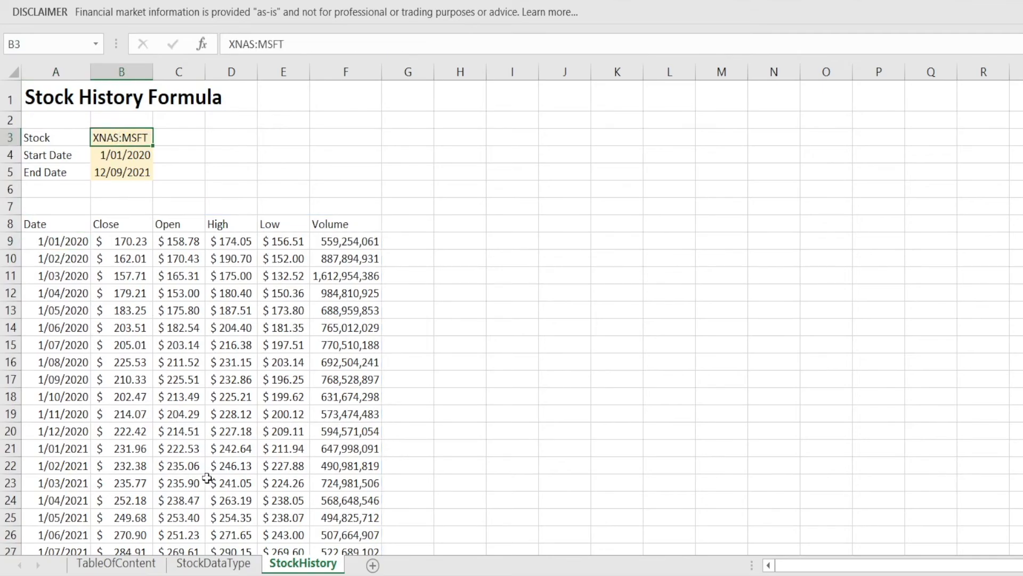
left_click(210, 564)
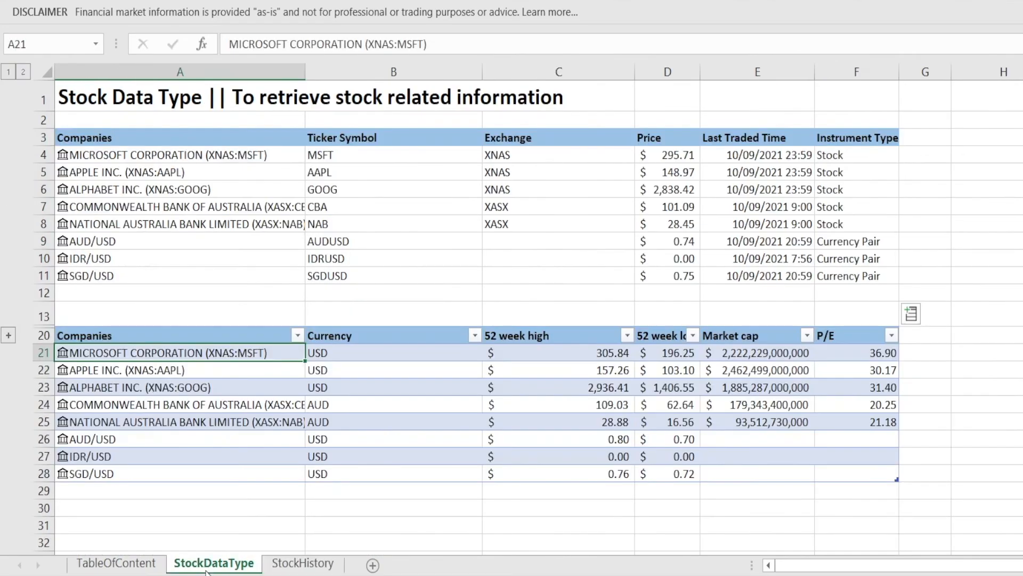
left_click(170, 169)
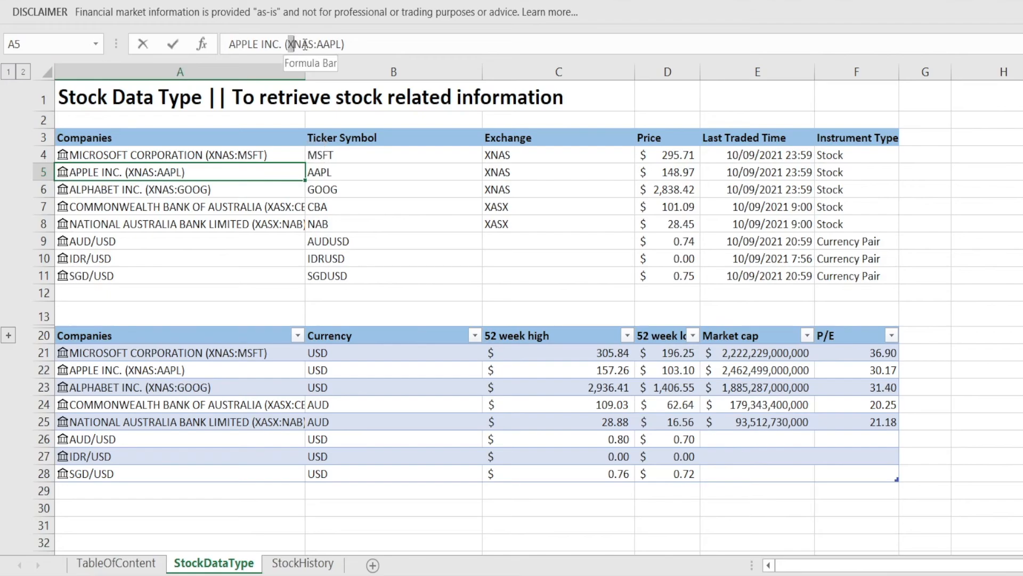
left_click_drag(289, 44, 341, 43)
key("ctrl+c")
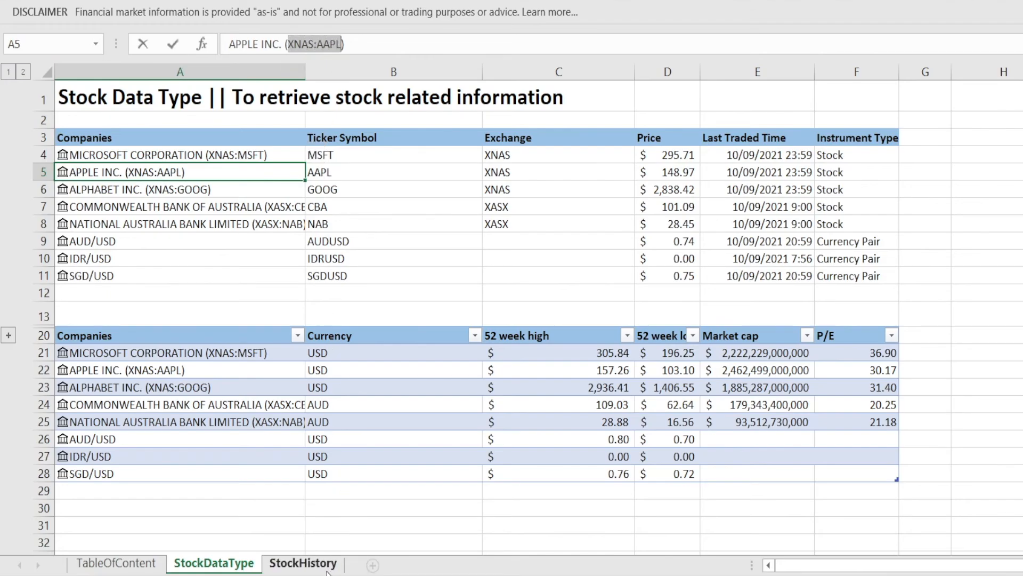
left_click(326, 564)
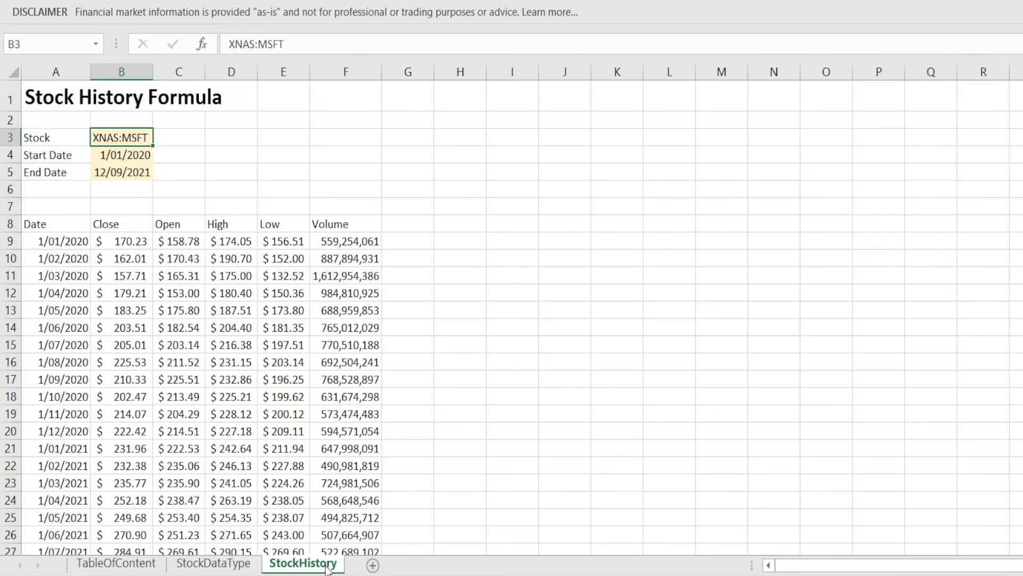
right_click(118, 142)
left_click(156, 177)
left_click(266, 155)
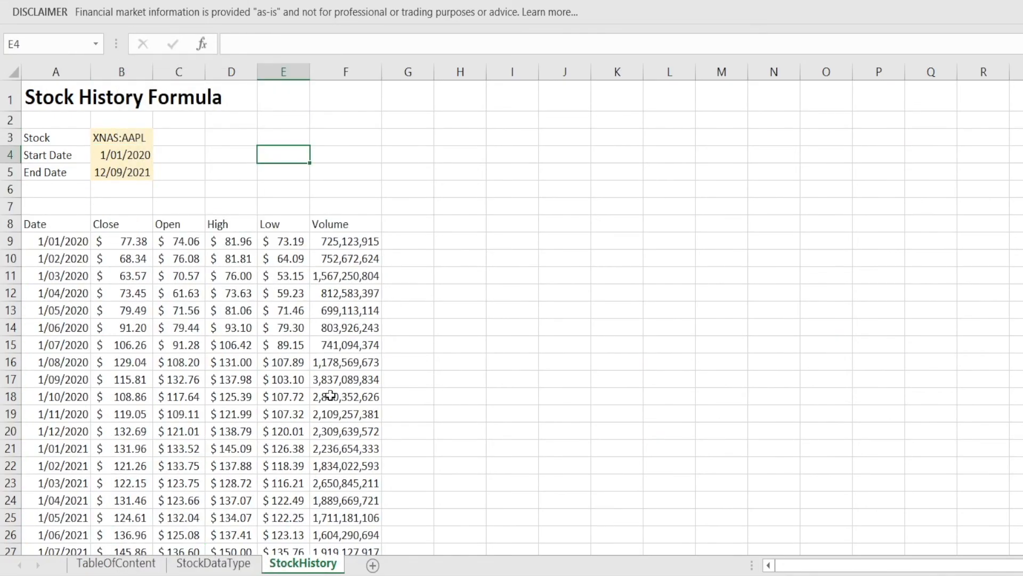
scroll(330, 395, "down", 1)
scroll(330, 394, "up", 1)
Step: Copy AUD/USD from A9 on the StockDataType sheet into the Stock cell B3 on StockHistory and review the rates
left_click(214, 565)
left_click(110, 240)
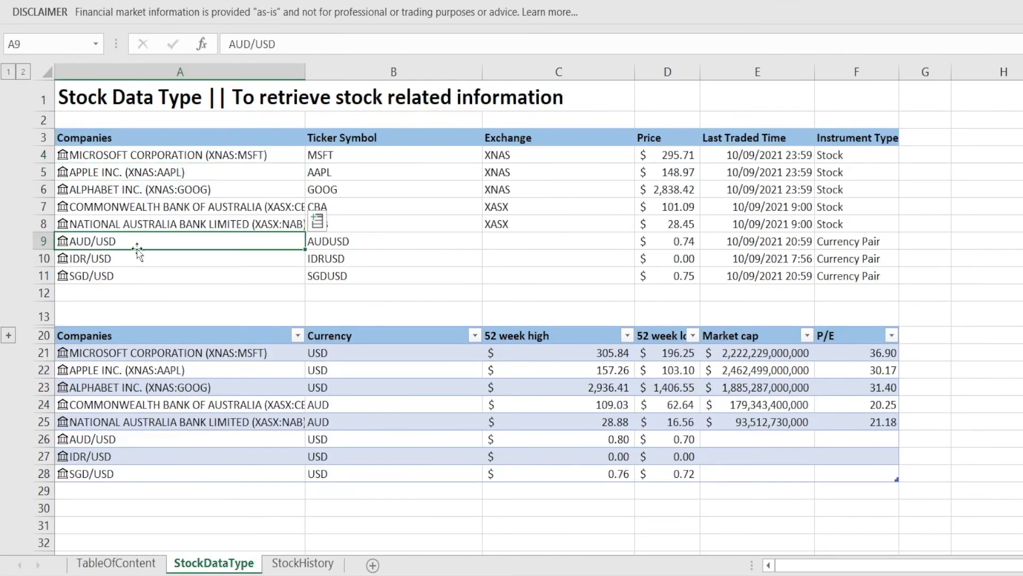
left_click_drag(235, 45, 326, 47)
key("ctrl+c")
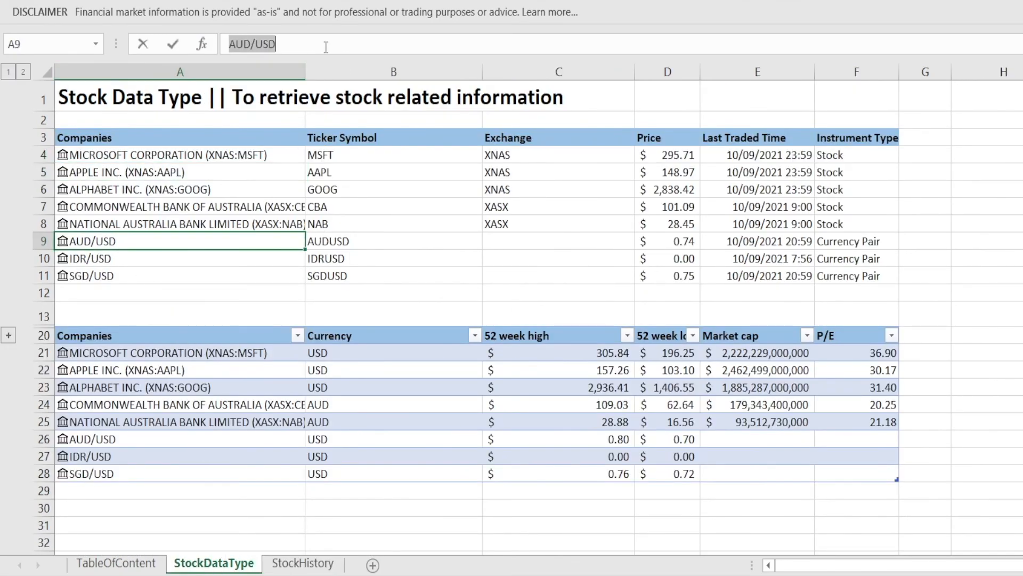
left_click(302, 563)
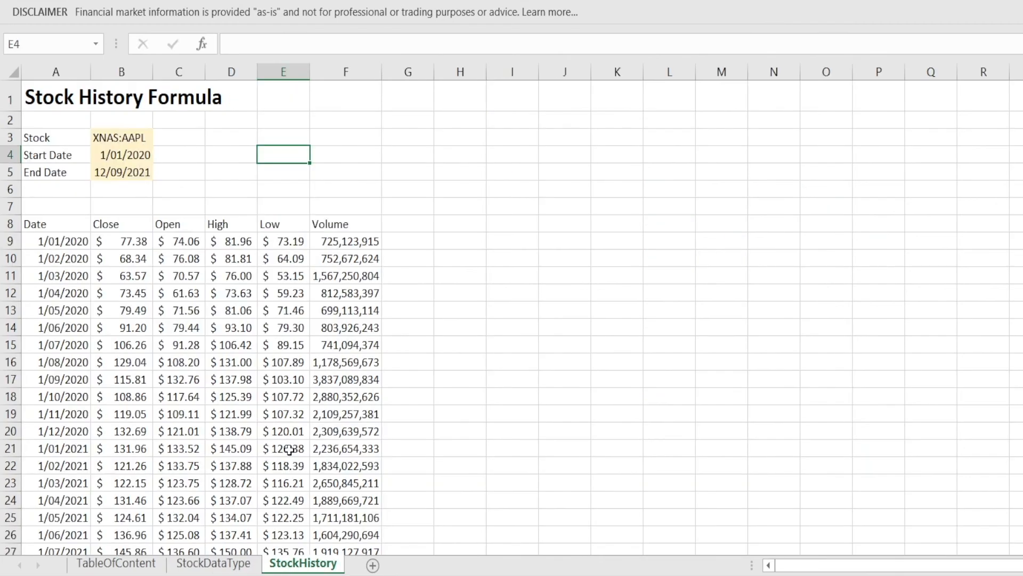
left_click(117, 138)
right_click(118, 138)
left_click(158, 174)
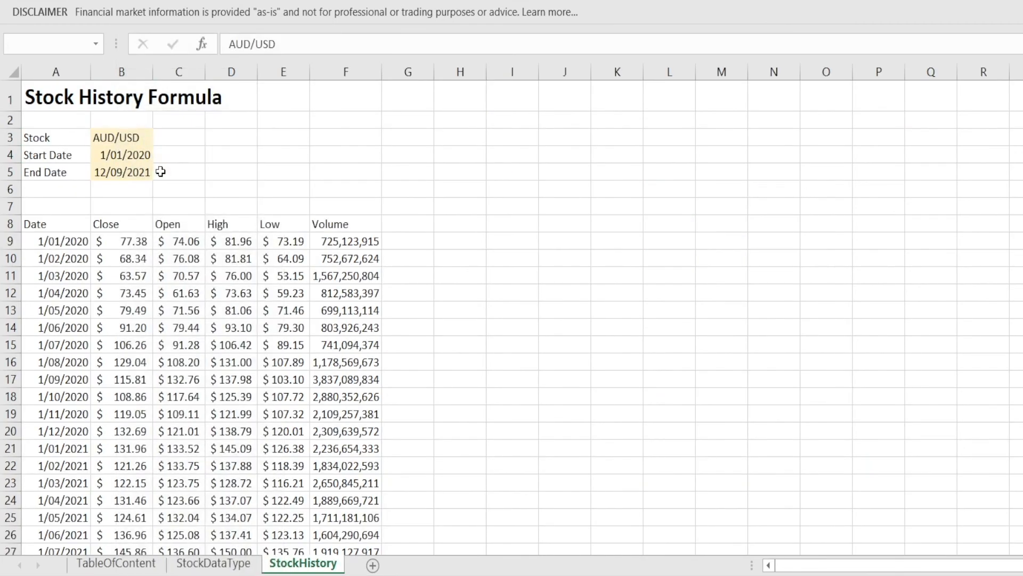
left_click(302, 154)
scroll(375, 462, "down", 2)
scroll(375, 462, "up", 2)
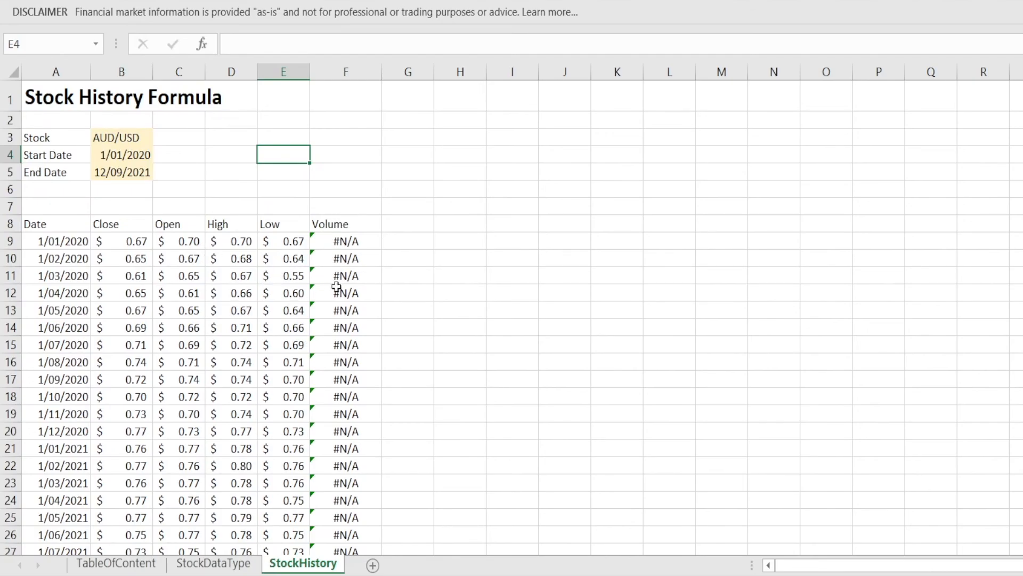
Step: Remove the volume property 5 from the STOCKHISTORY formula in A8, leaving properties 0,1,2,3,4
left_click(353, 223)
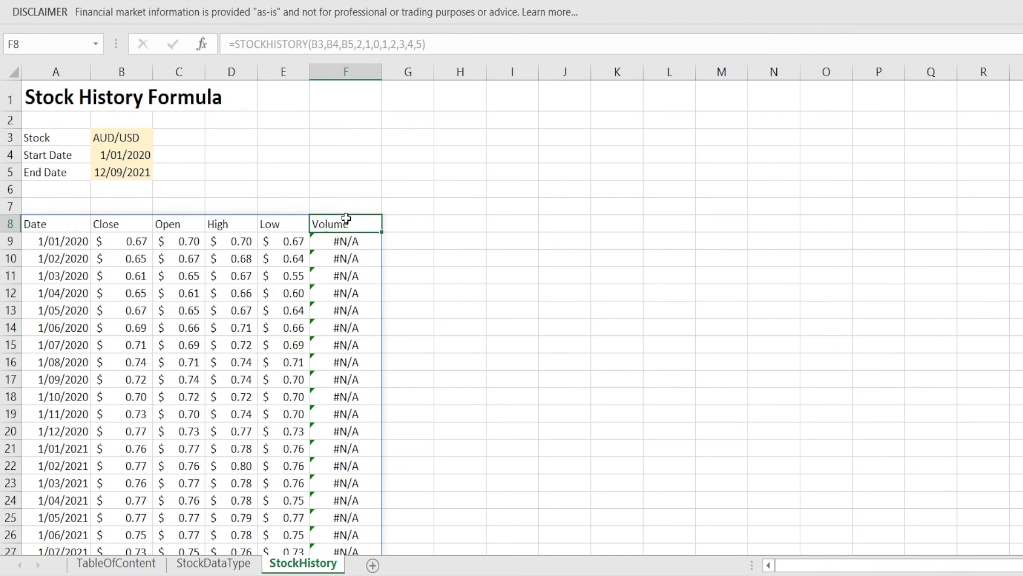
left_click(65, 224)
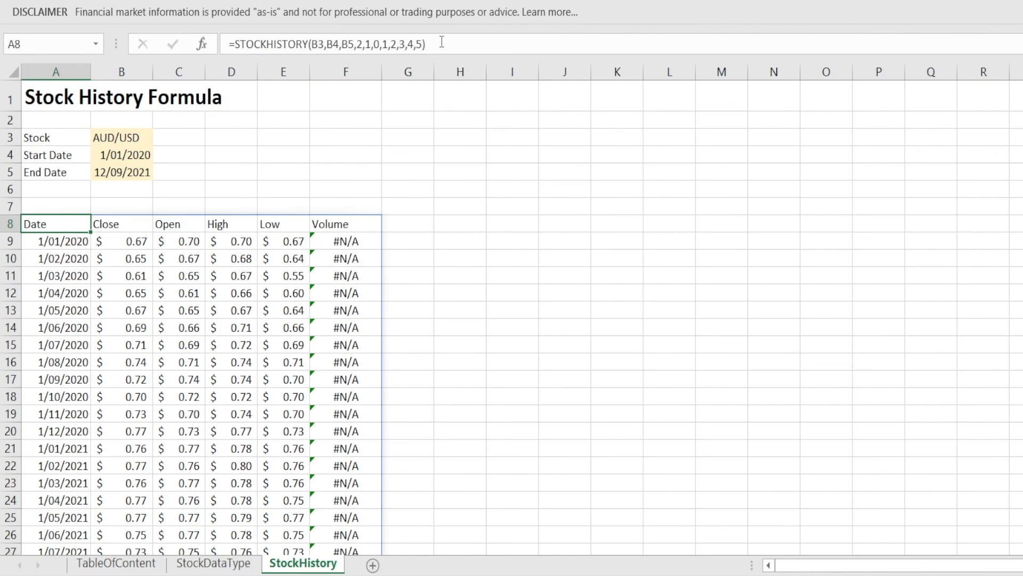
left_click(421, 46)
key("BackSpace")
key("BackSpace")
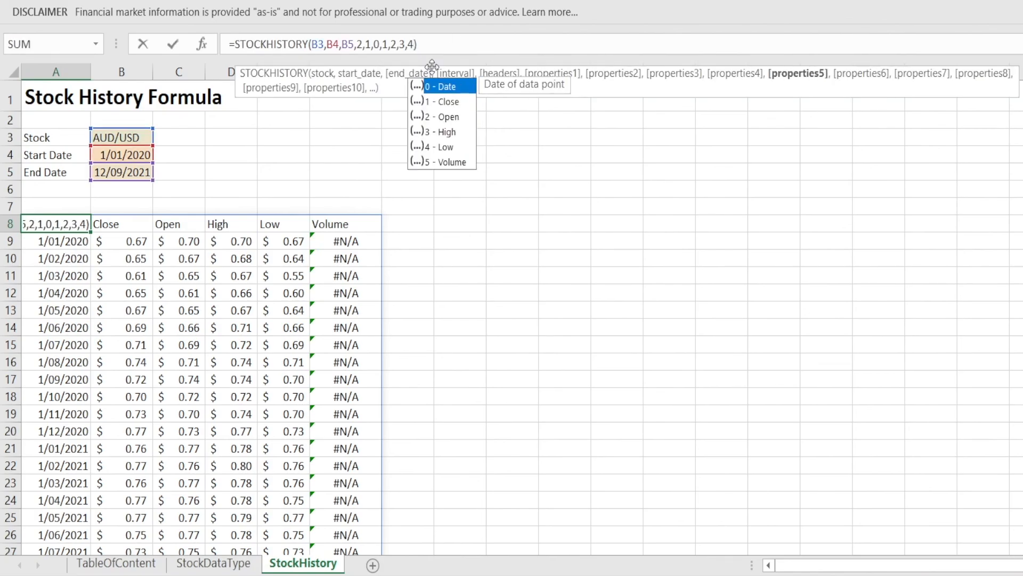
key("Return")
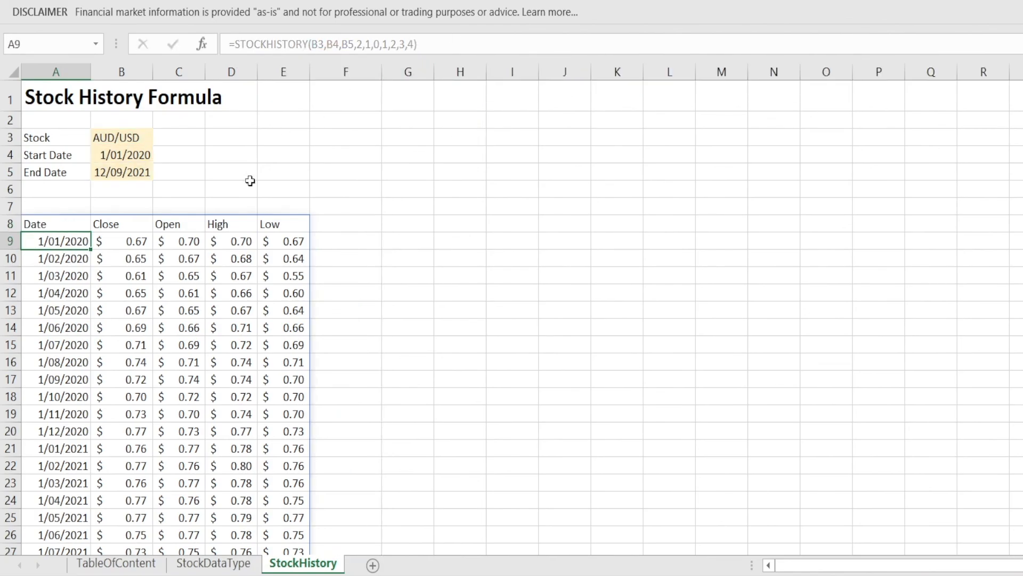